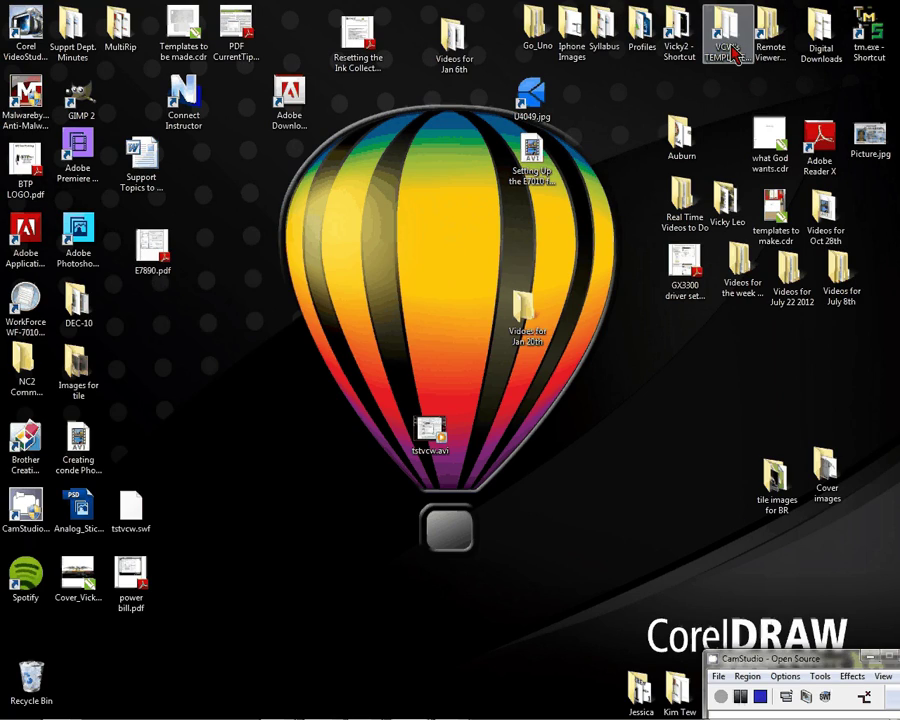
Open the desktop Profiles folder, check the Ricoh 3110 rgb SJR v1.0.icm profile's Install Profile option, then minimize the folder.
double_click(641, 24)
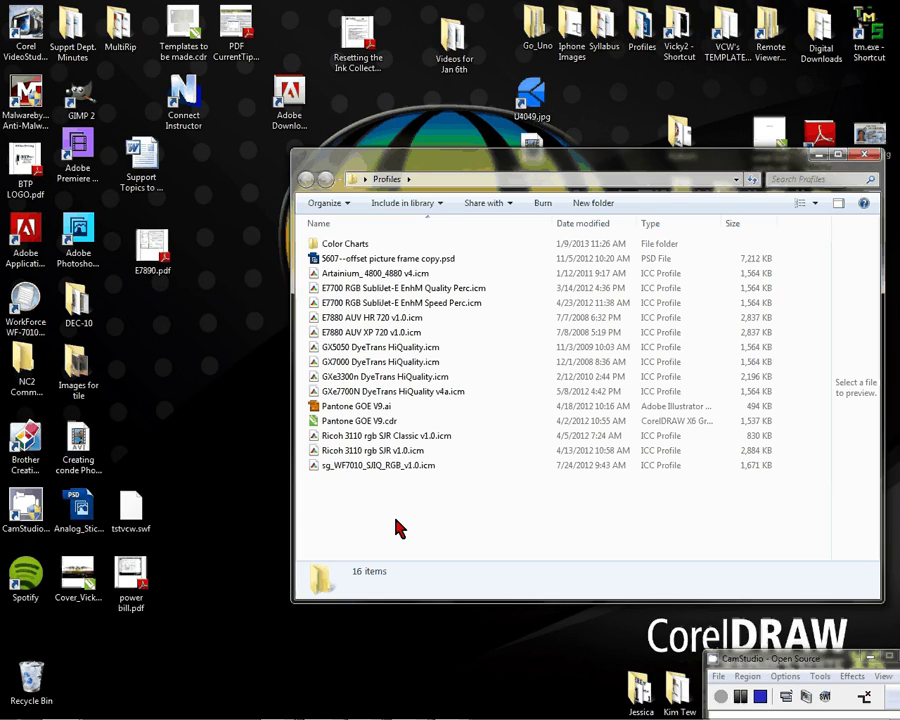
right_click(348, 451)
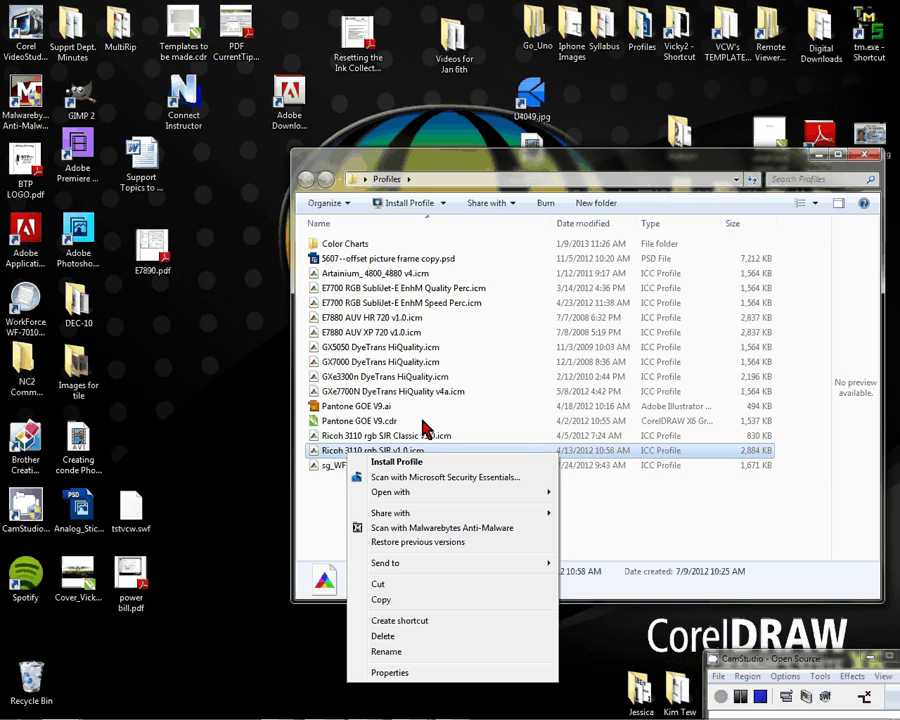
click(815, 157)
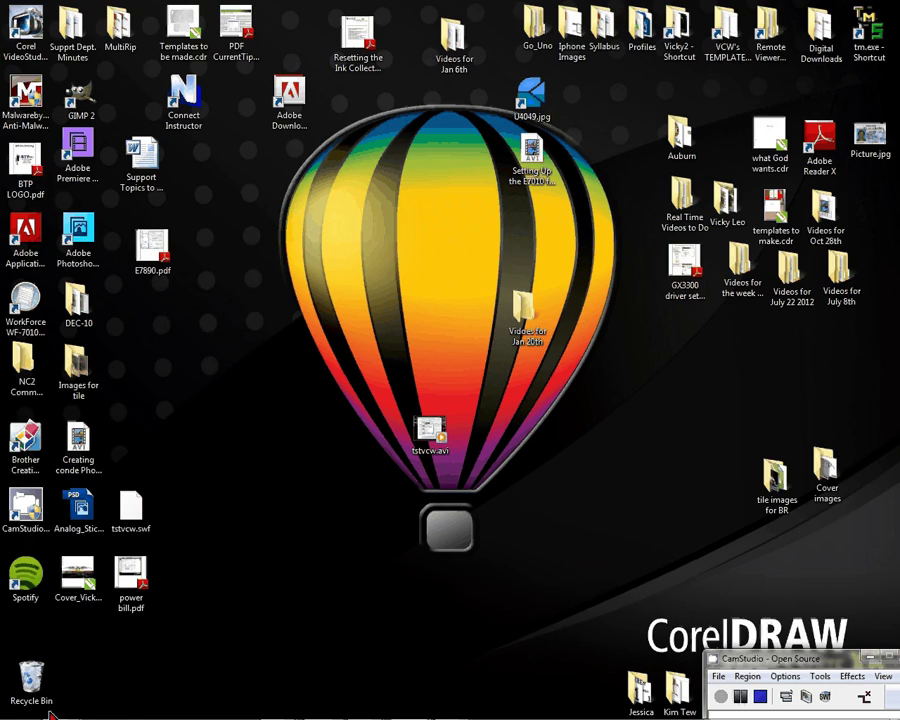
Open the Start menu.
click(19, 706)
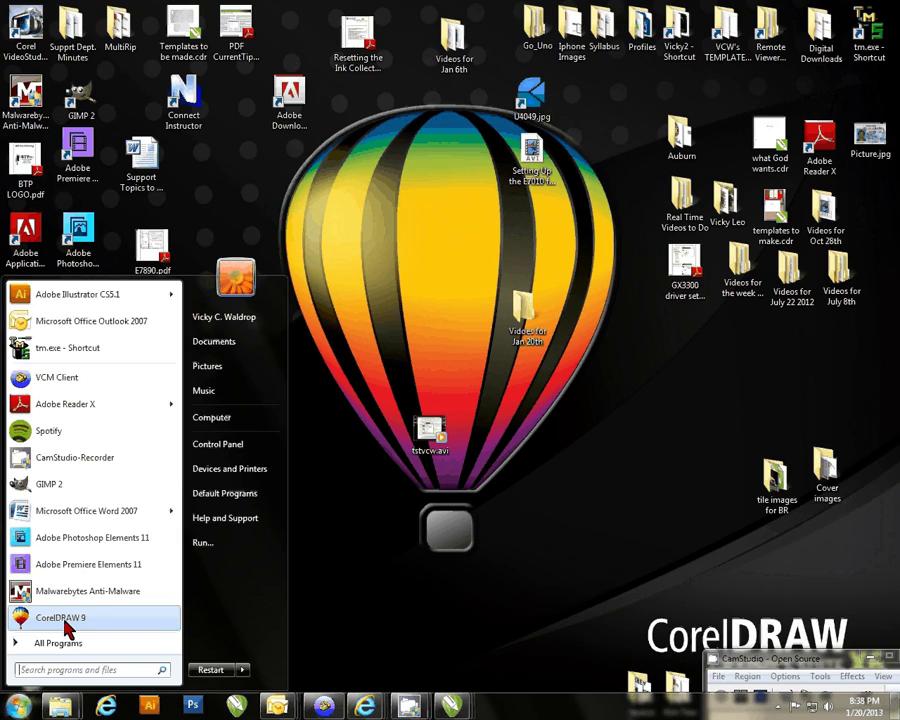
Open Devices and Printers and bring up the RICOH AficioSG3110DN RPCS-R printer's context menu.
click(265, 472)
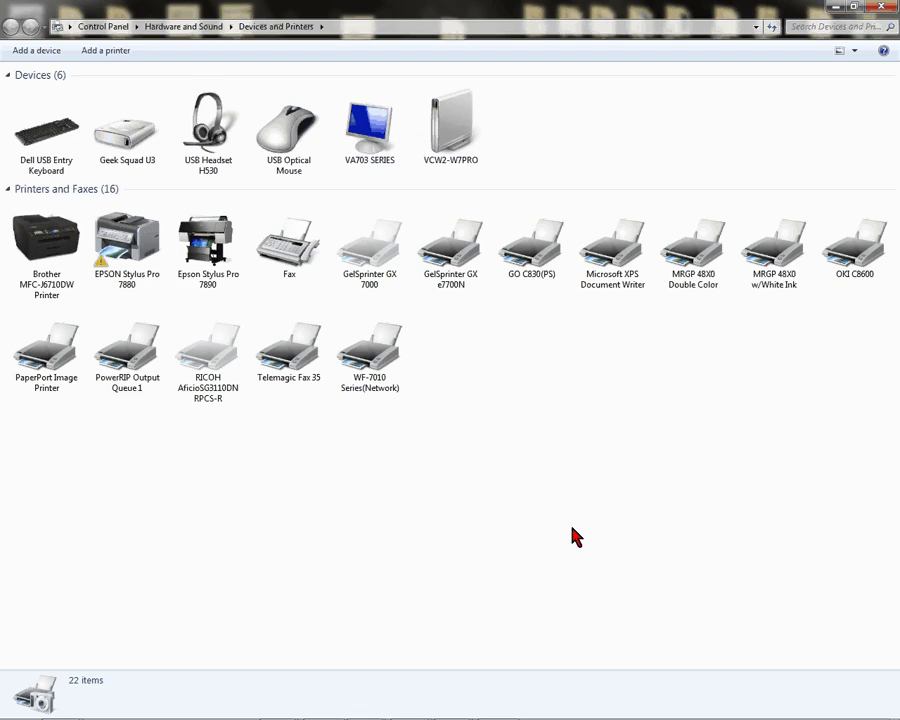
mouse_move(443, 290)
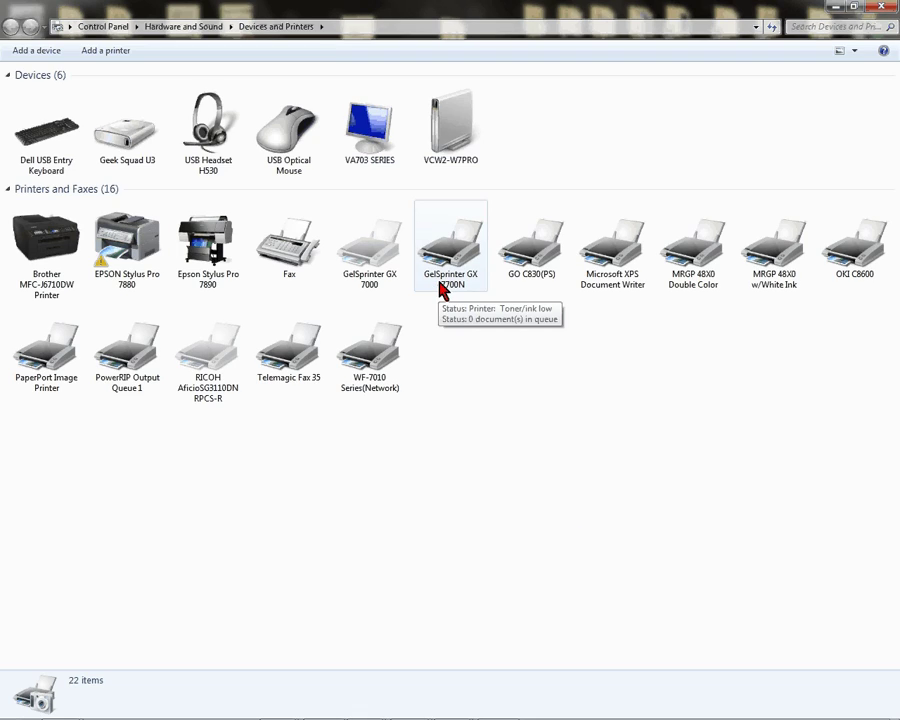
mouse_move(213, 394)
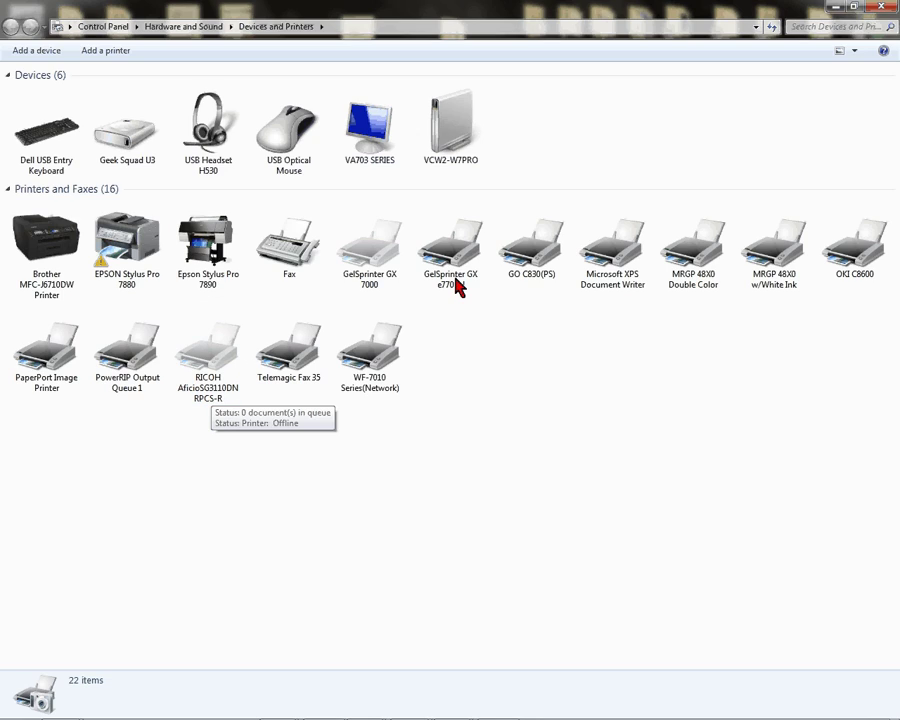
click(213, 394)
right_click(213, 395)
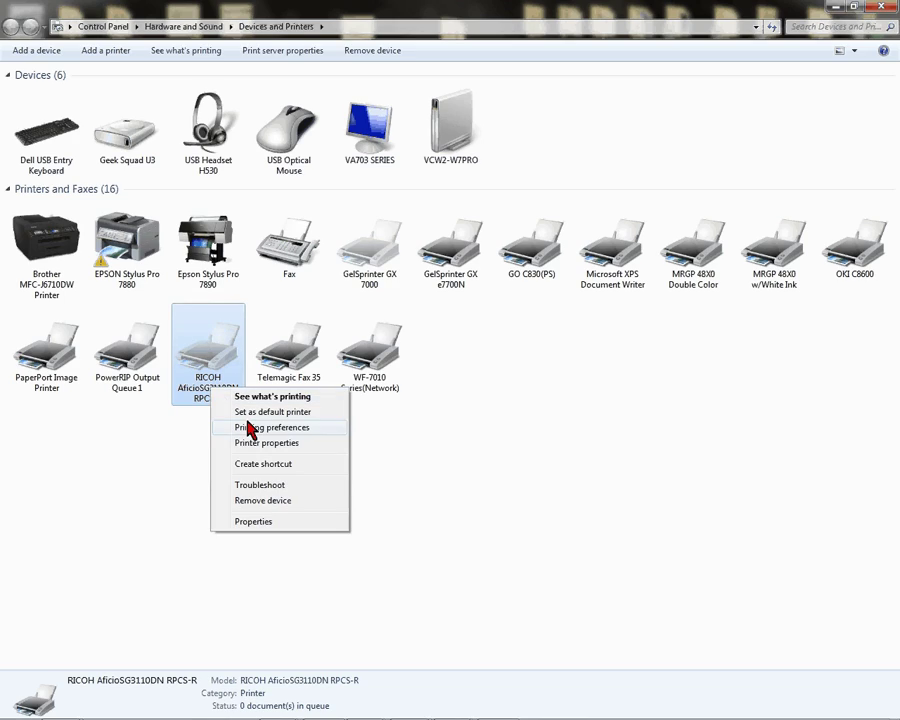
Open the RICOH printer's properties, move the dialog up-left, and switch to Color Management.
click(307, 452)
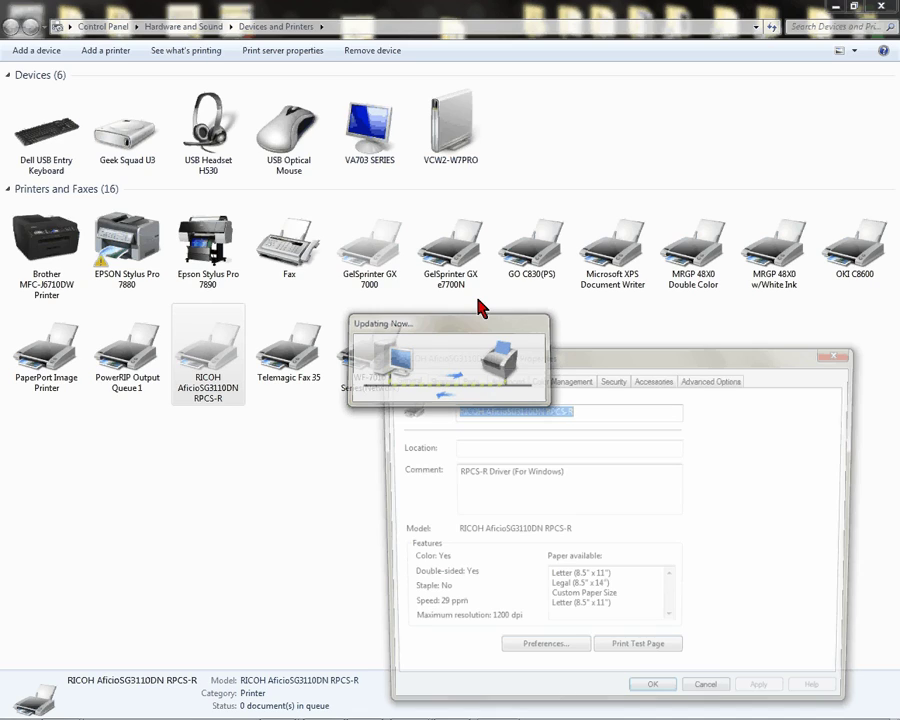
drag(625, 360, 391, 153)
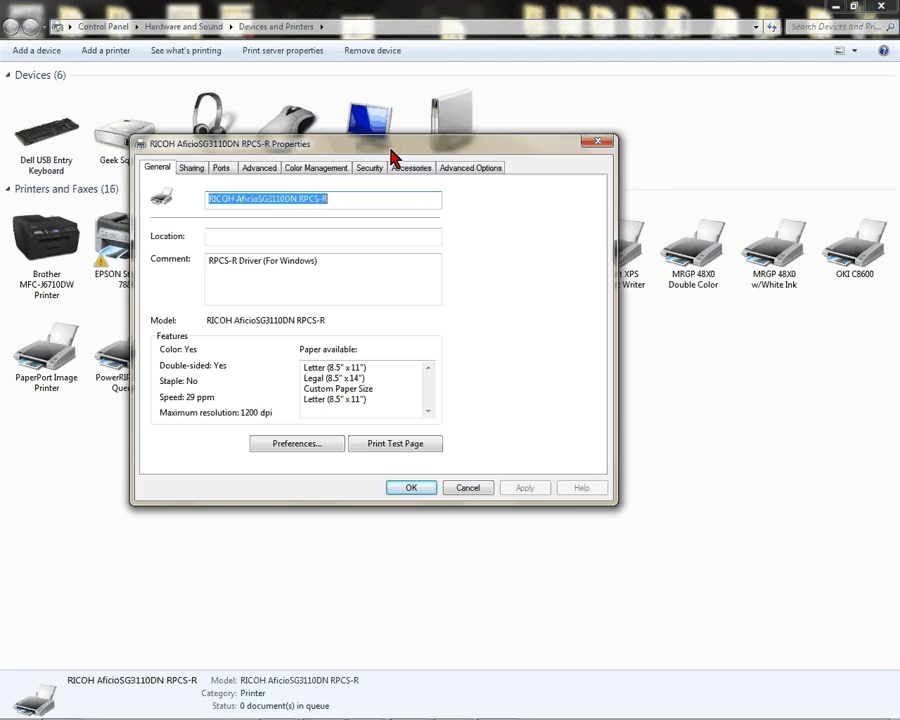
click(334, 174)
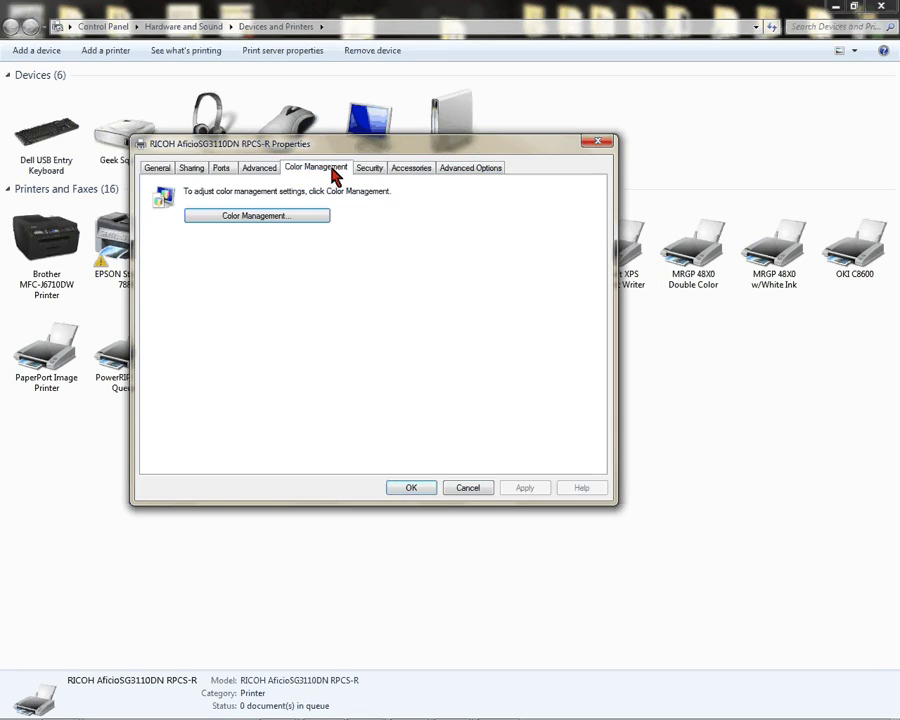
Open Color Management and select the RICOH AficioSG3110DN RPCS-R printer as the device.
click(293, 222)
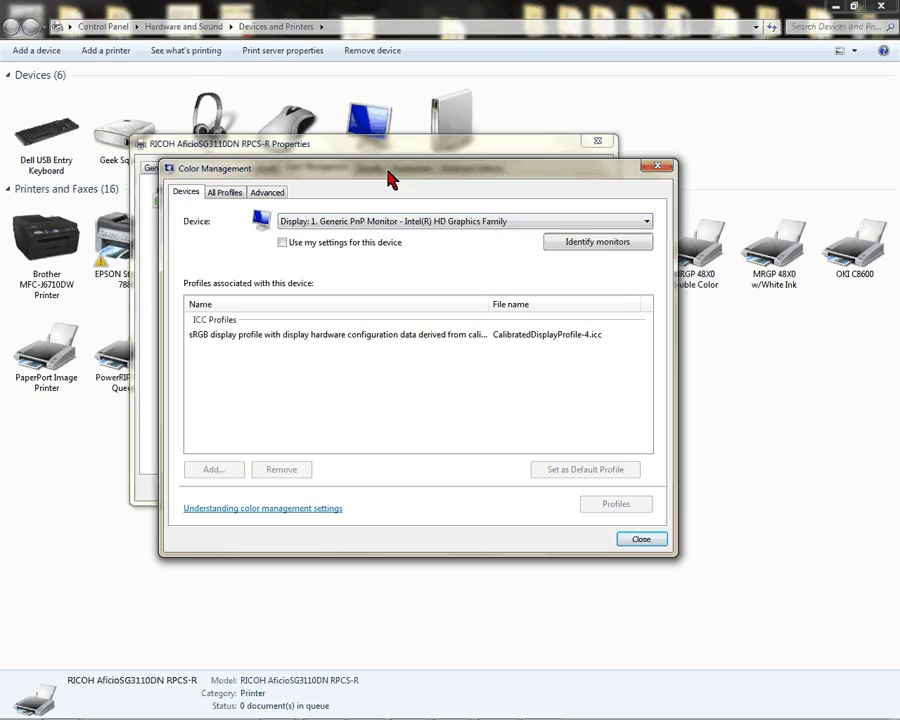
drag(391, 181, 352, 133)
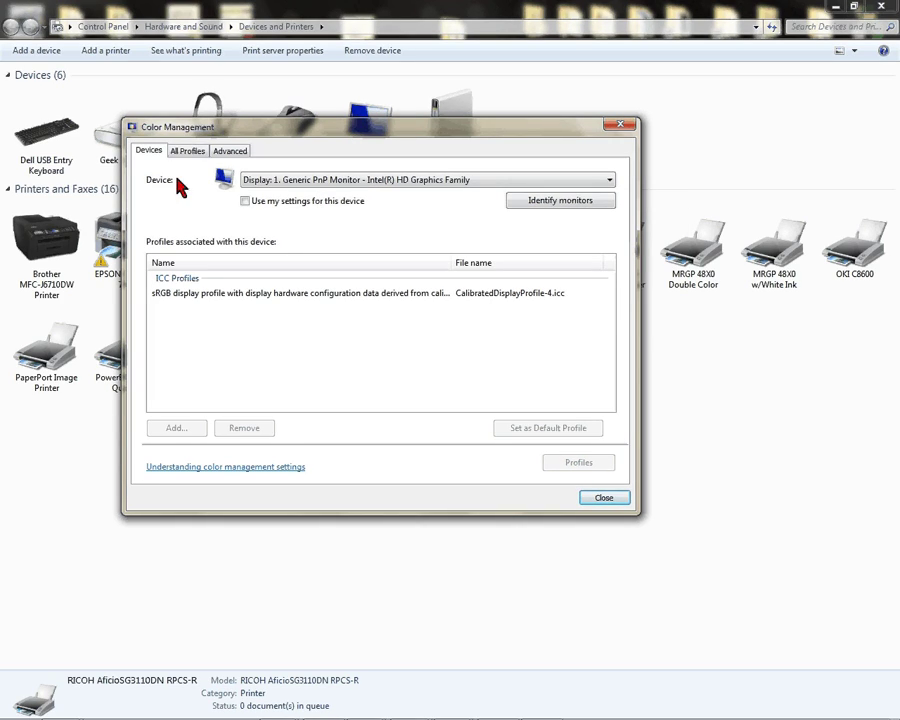
click(335, 180)
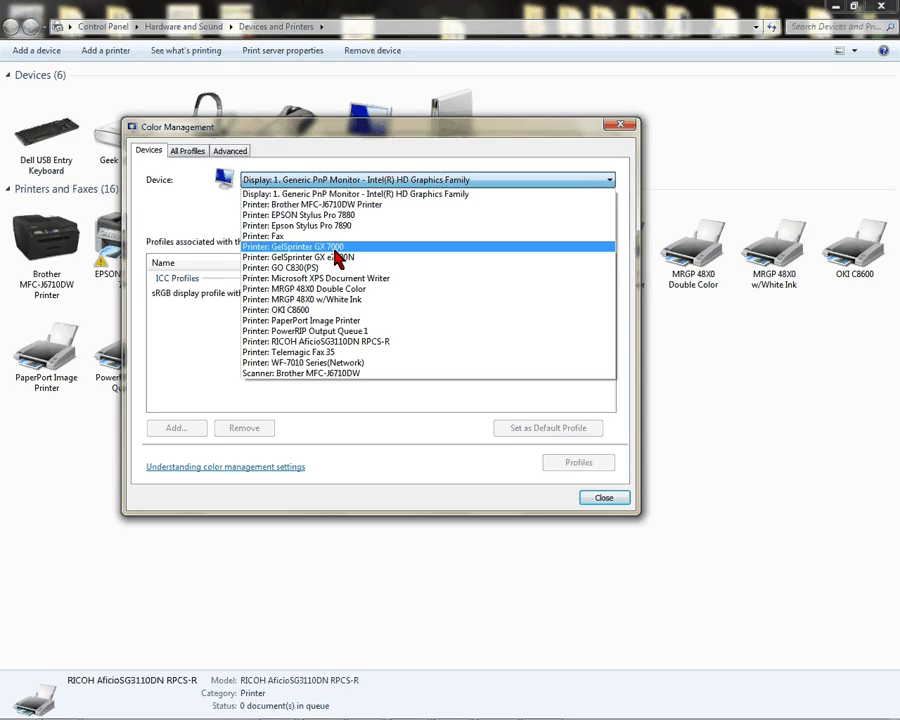
click(345, 342)
Add the sg_SG3110DN_RGB_SJr_v1.0 profile to the printer and set it as the default profile.
click(182, 430)
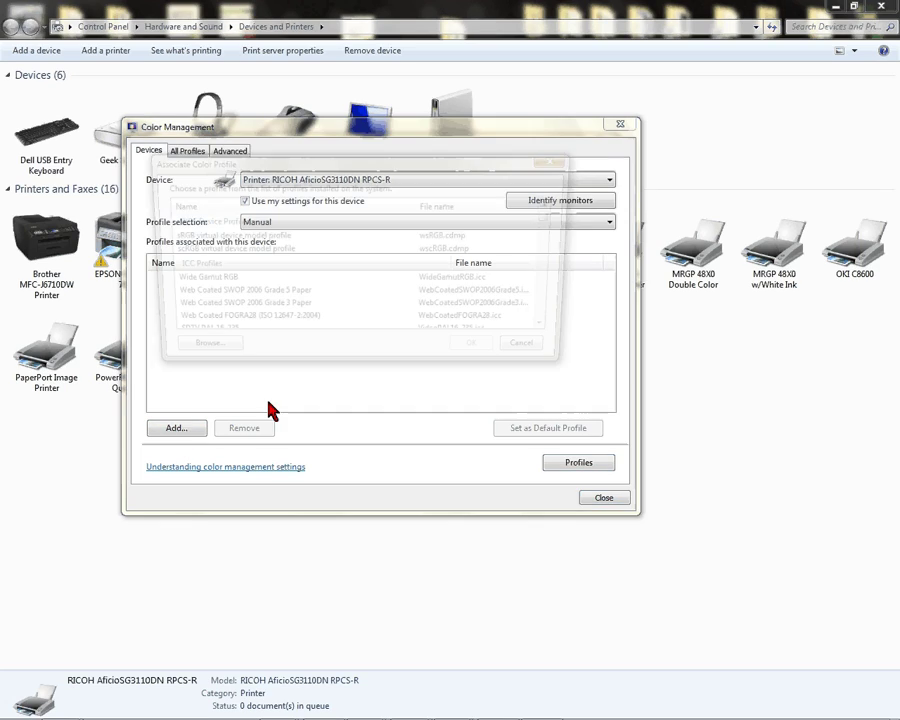
drag(561, 221, 589, 215)
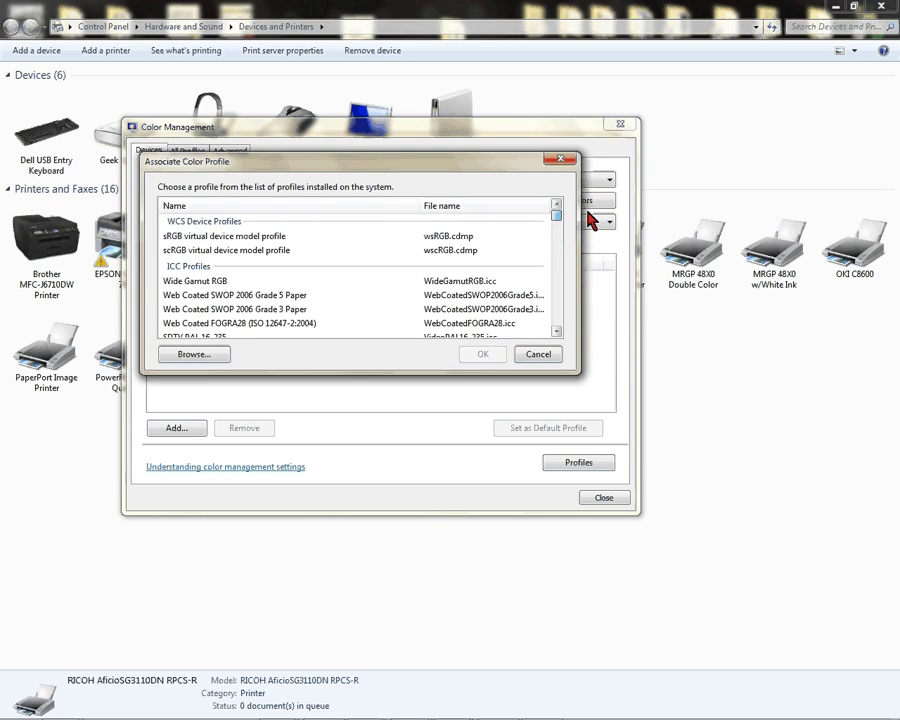
scroll(474, 255, down, 5)
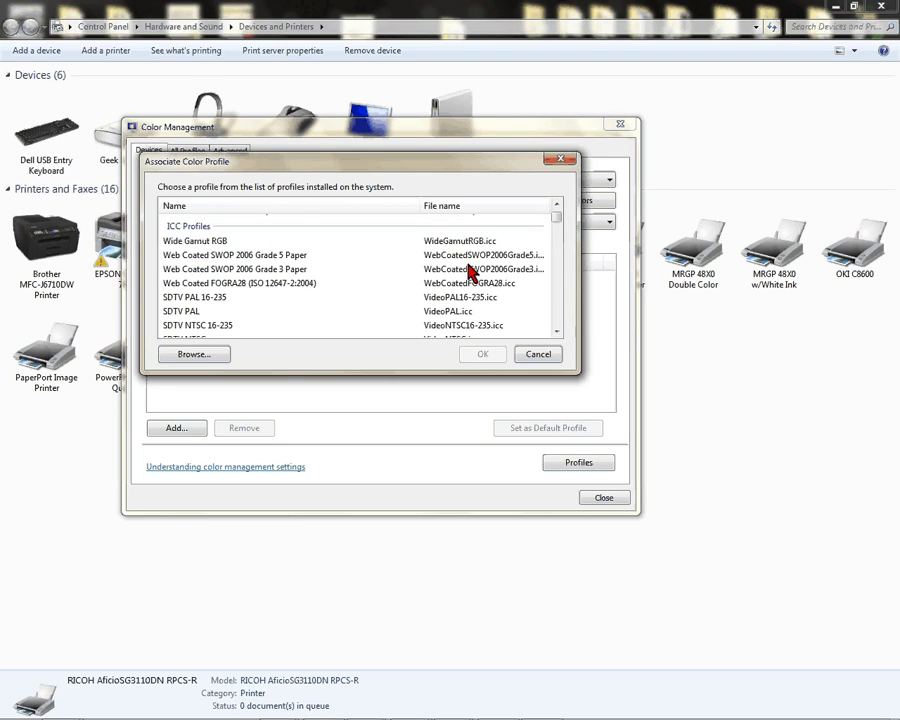
scroll(372, 272, down, 1)
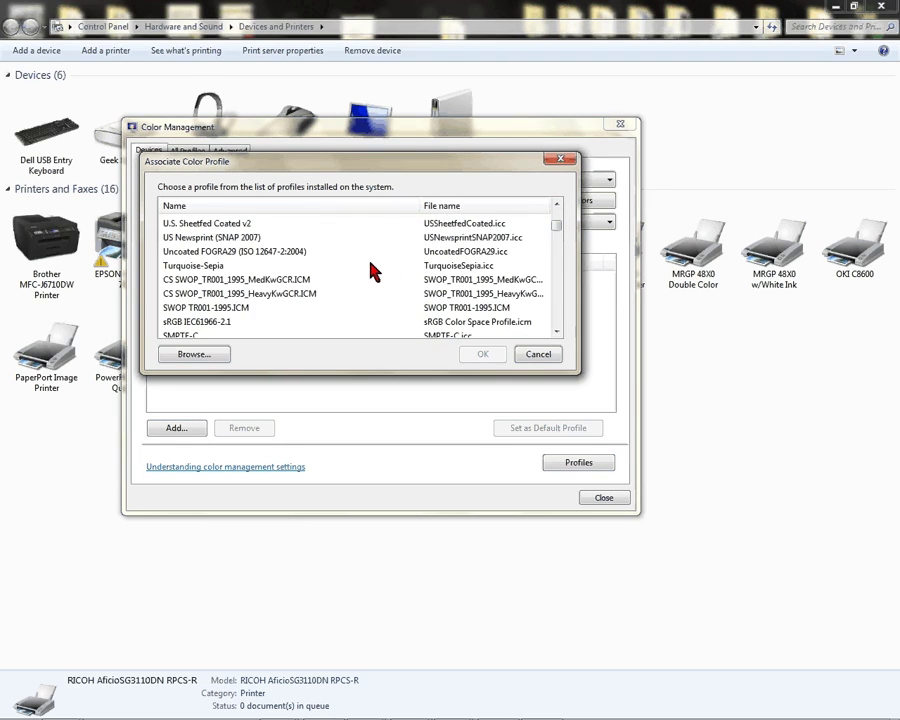
scroll(372, 272, down, 2)
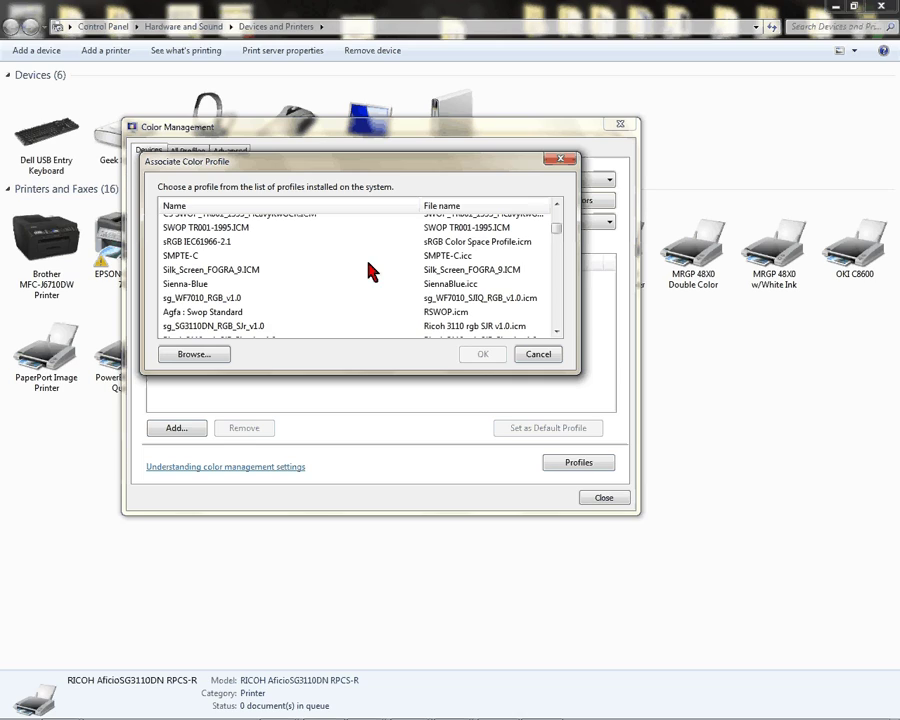
scroll(236, 305, down, 2)
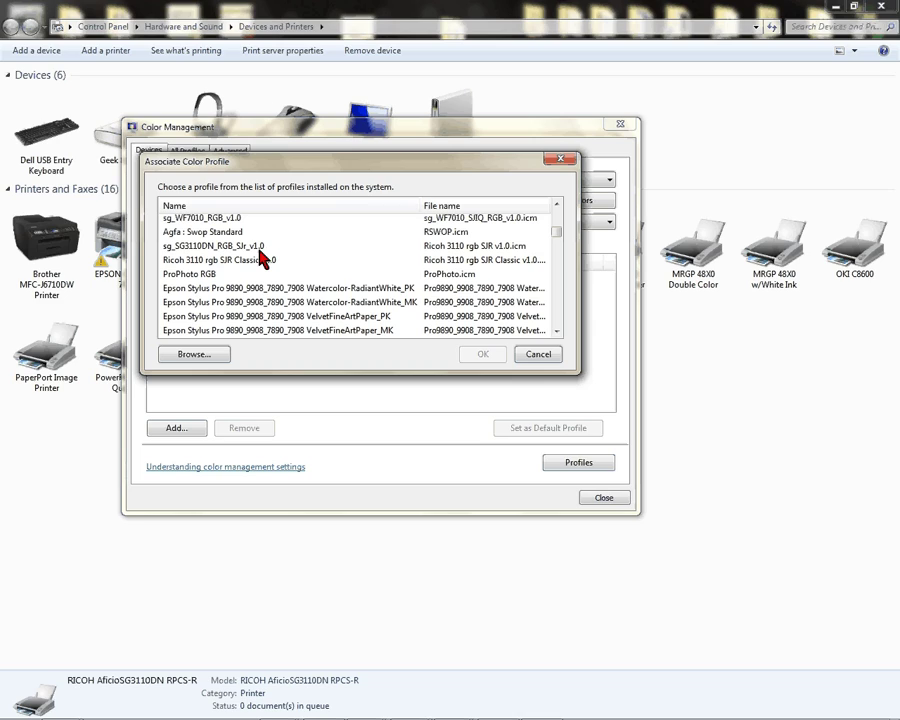
click(252, 247)
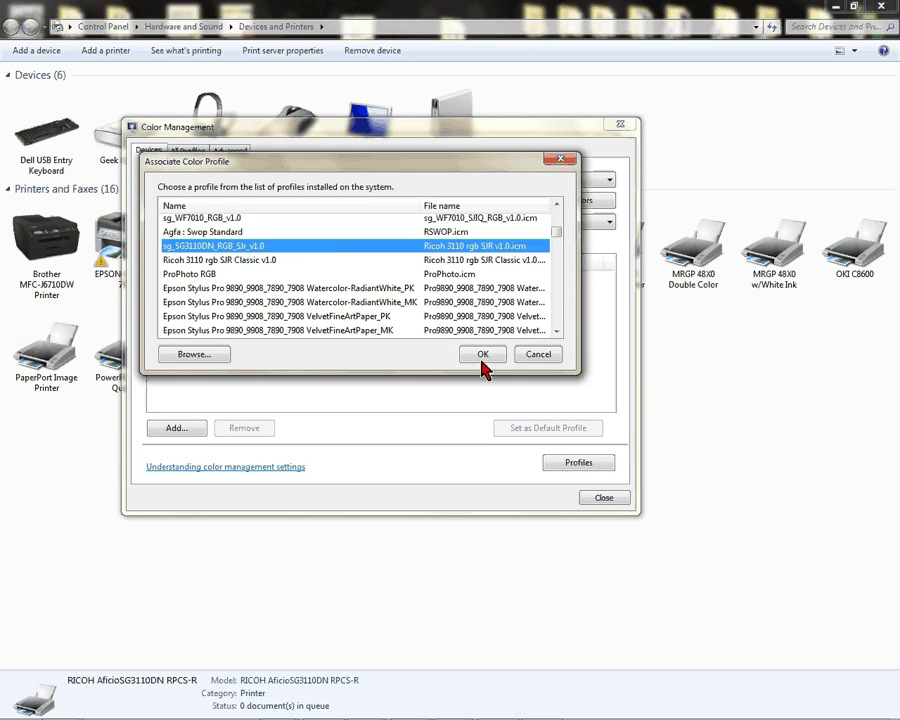
click(483, 356)
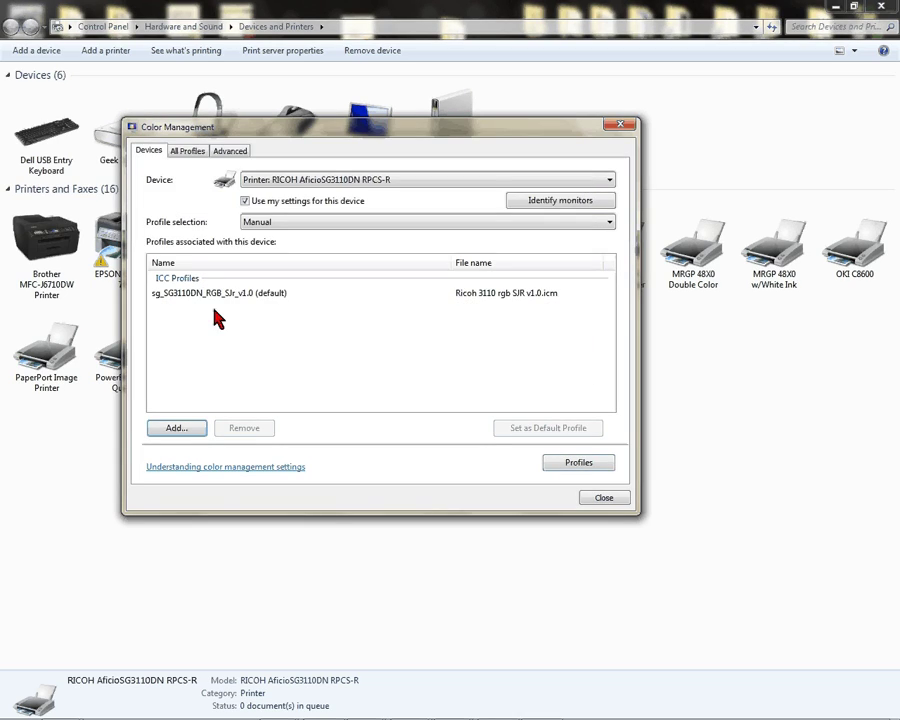
click(185, 300)
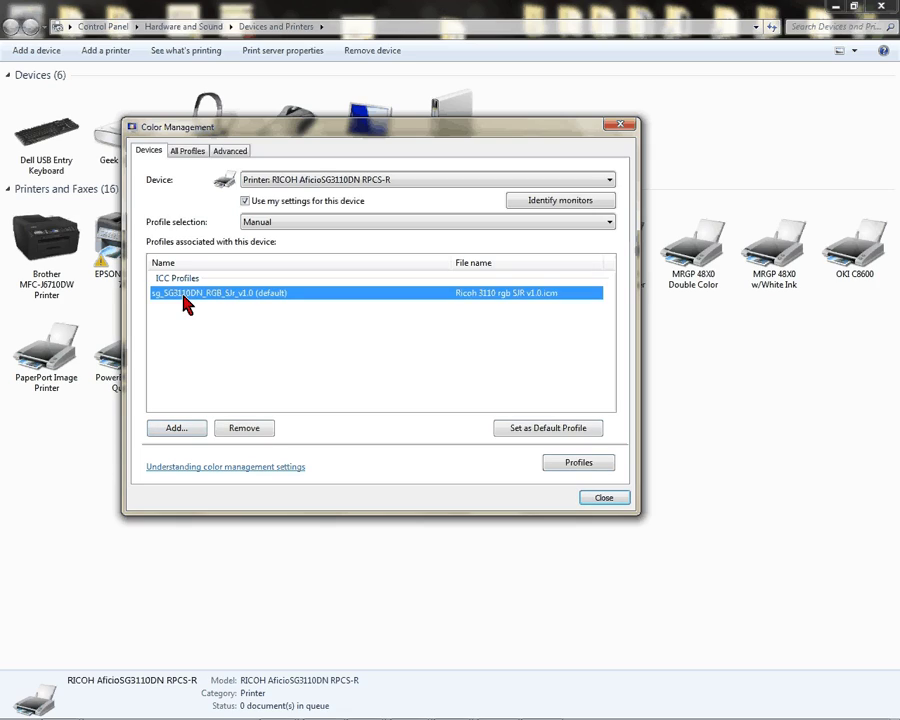
click(565, 431)
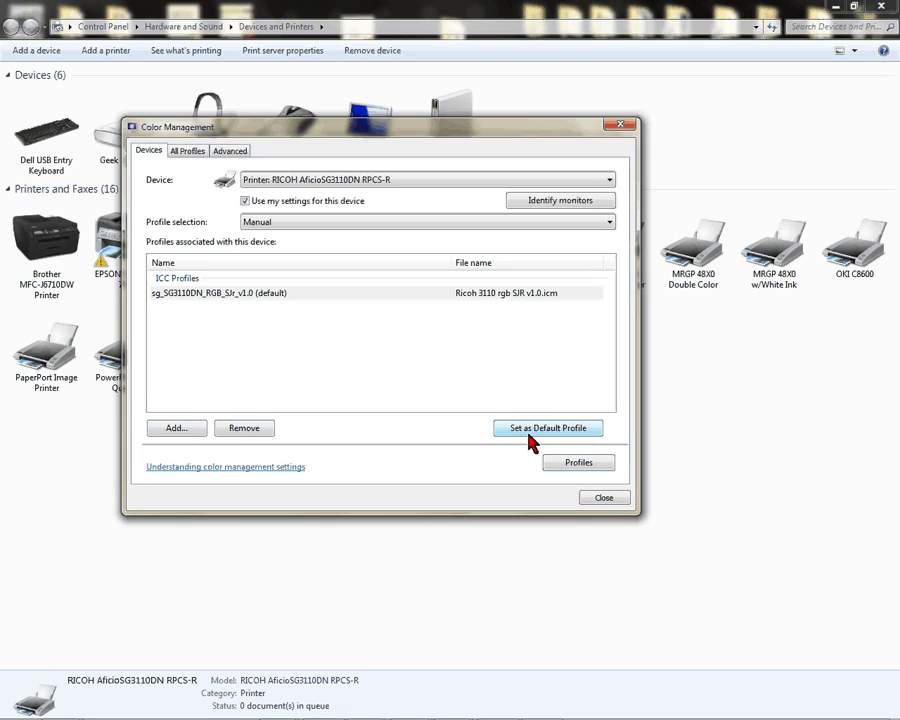
Close Color Management and return to the RICOH printer's General tab after viewing the Advanced tab.
click(610, 499)
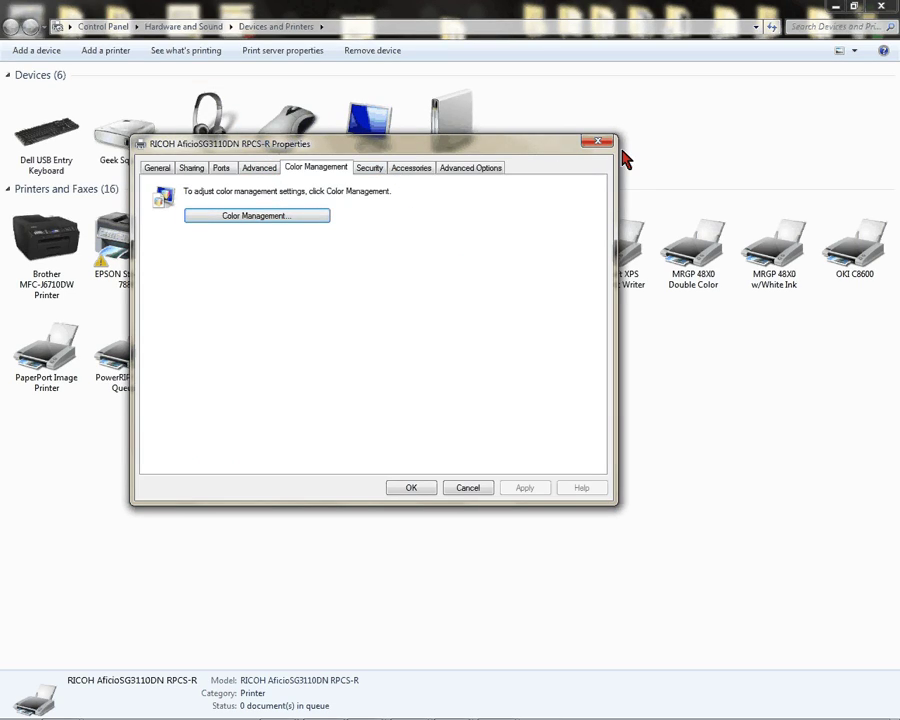
click(259, 168)
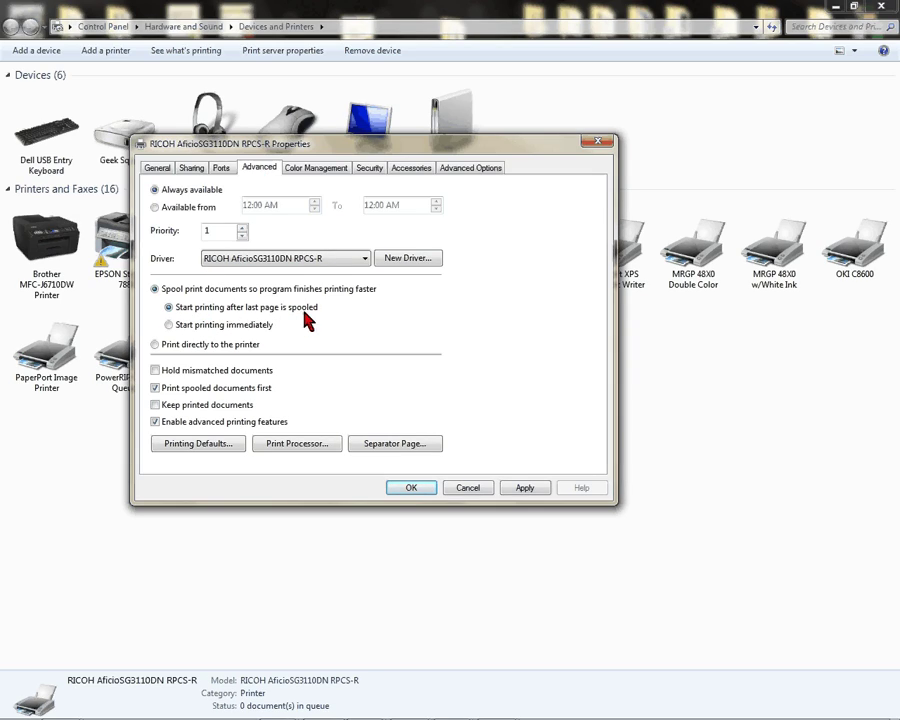
click(157, 167)
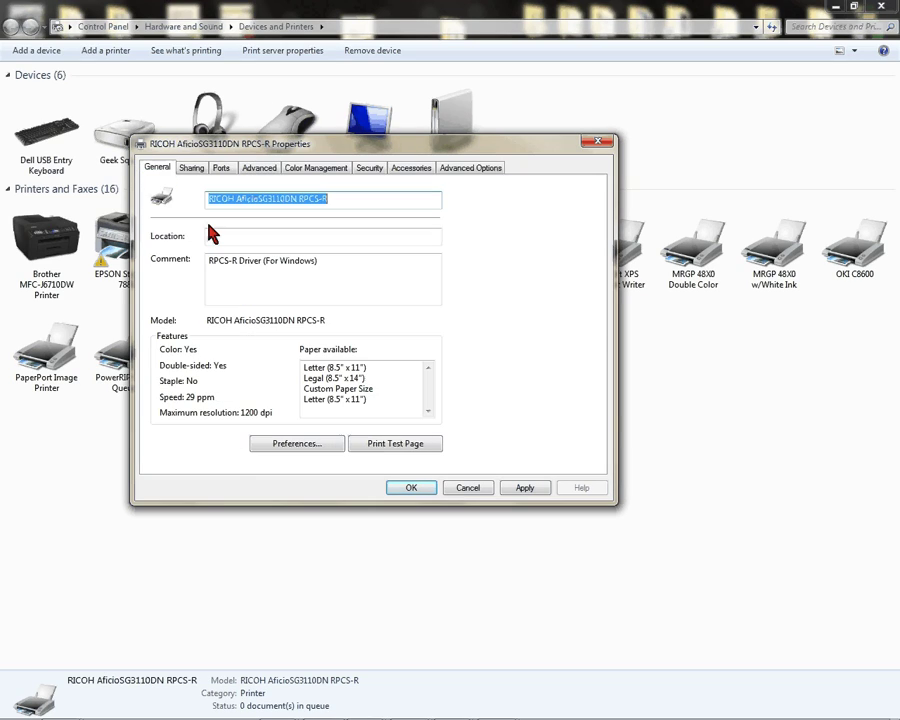
Open Printing Preferences, keeping User Setting print quality and Inkjet Plain Paper as the paper type.
click(312, 446)
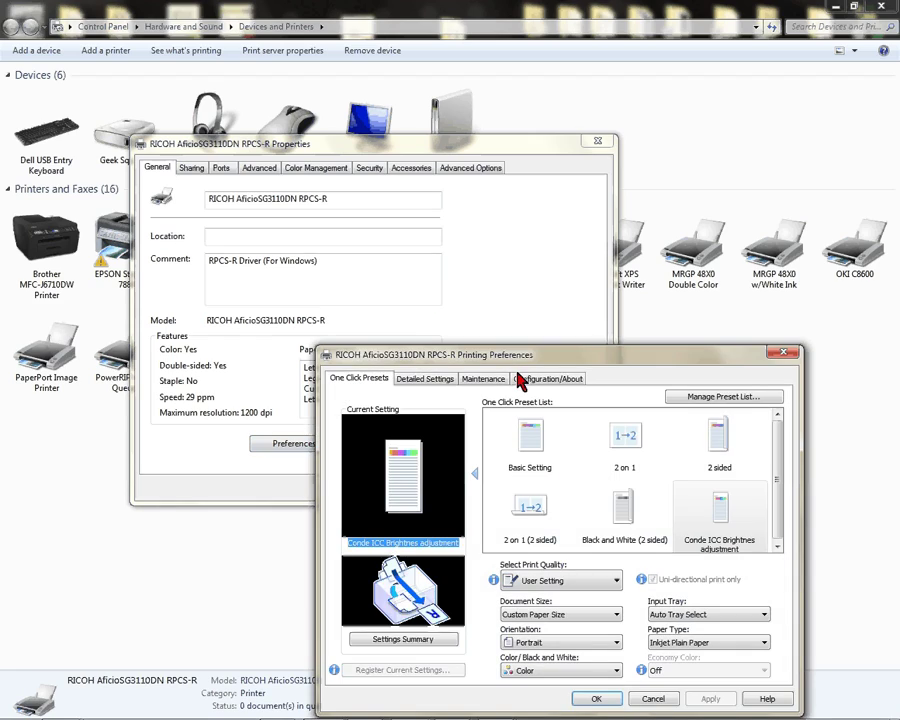
drag(519, 357, 365, 118)
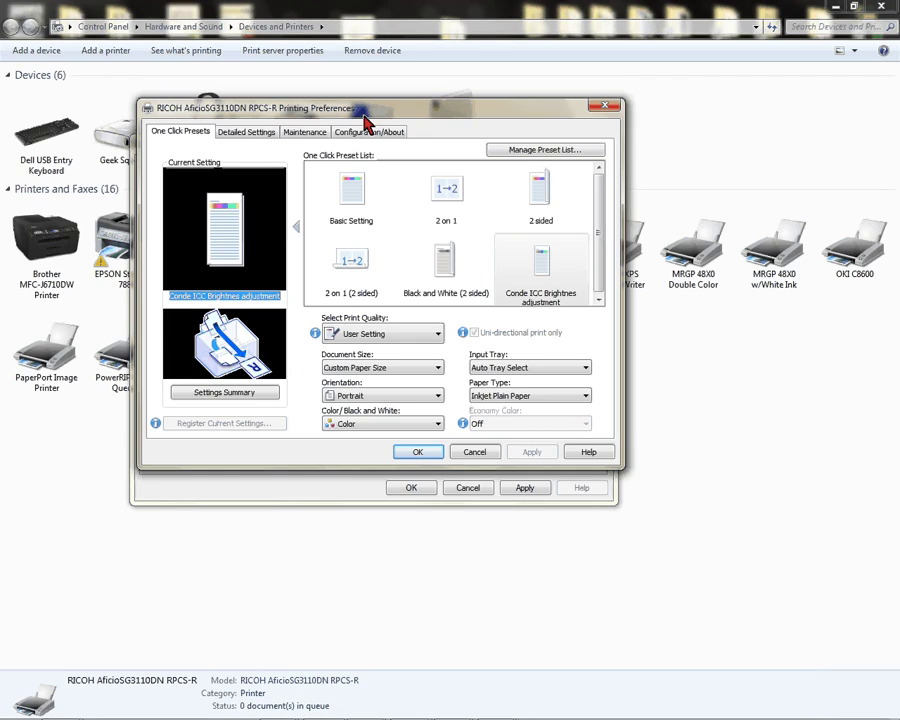
click(392, 339)
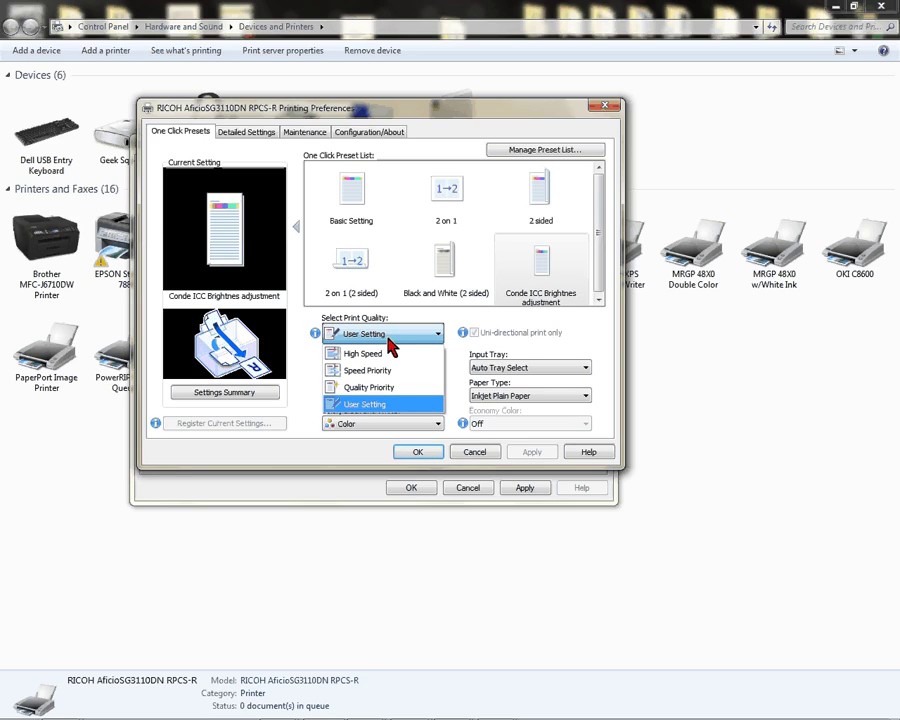
click(389, 337)
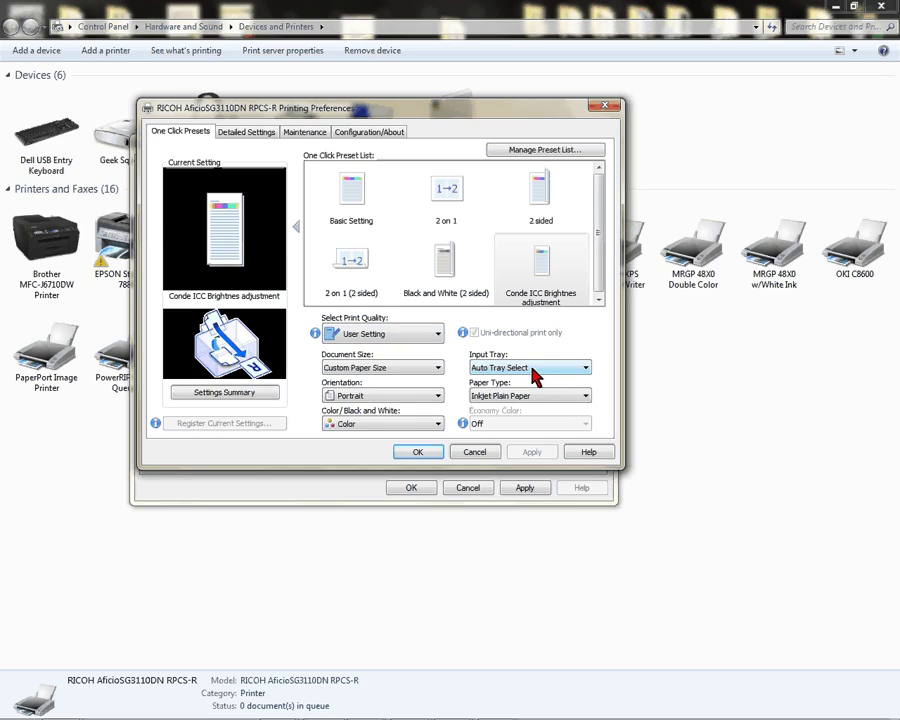
click(500, 396)
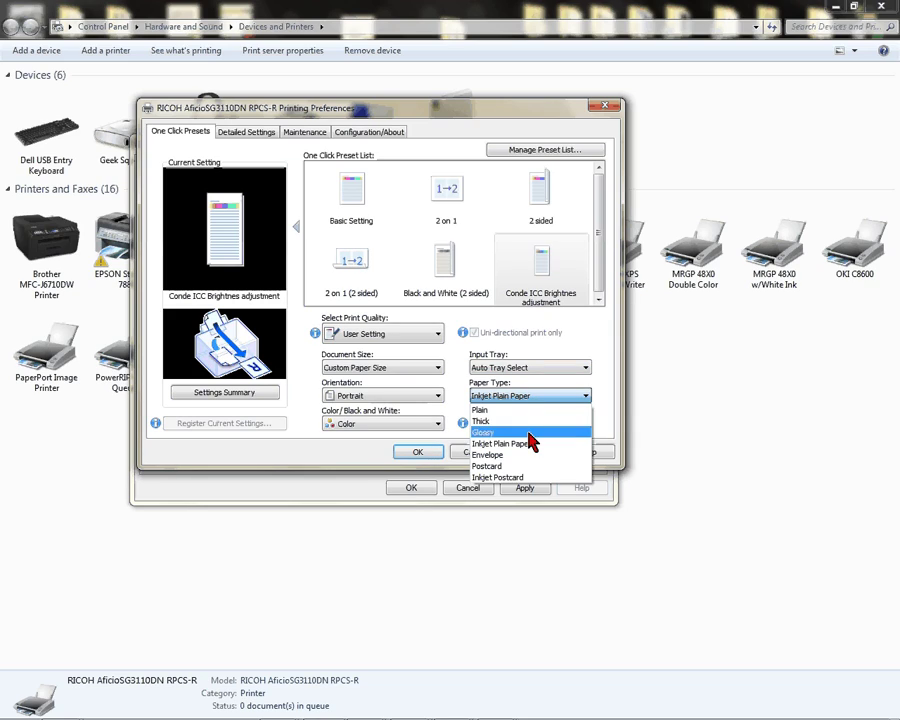
click(530, 443)
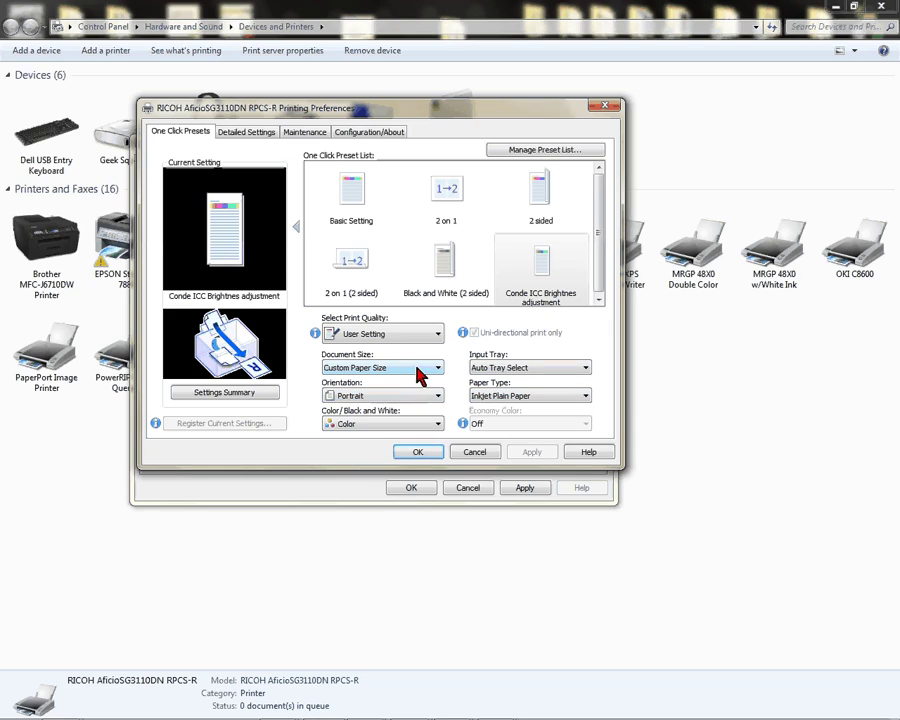
Set the document size to Letter (8.5" x 11"), keeping Portrait orientation.
click(418, 370)
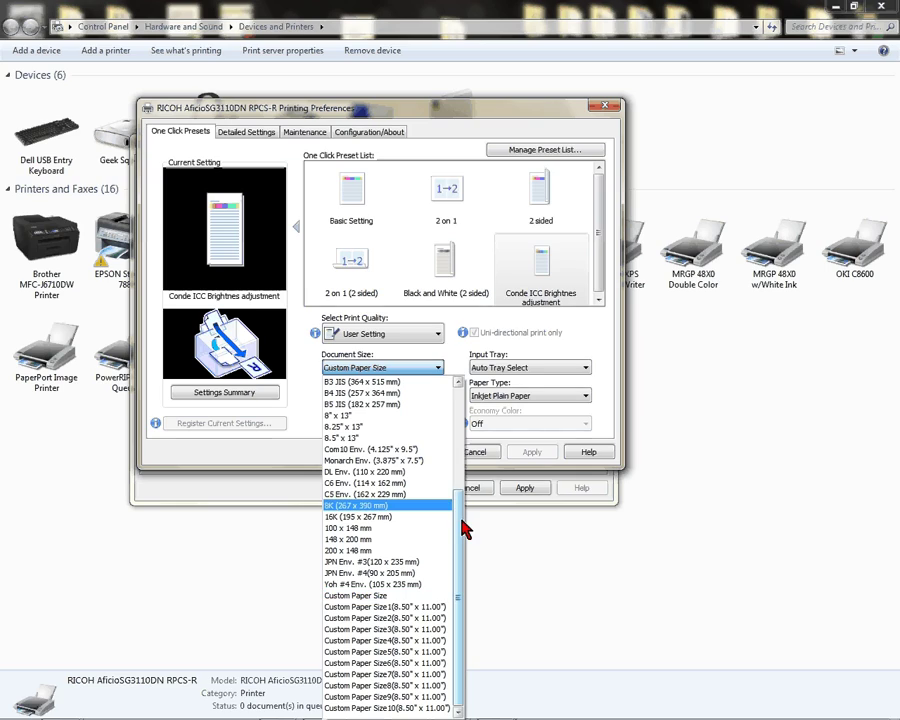
scroll(462, 500, up, 5)
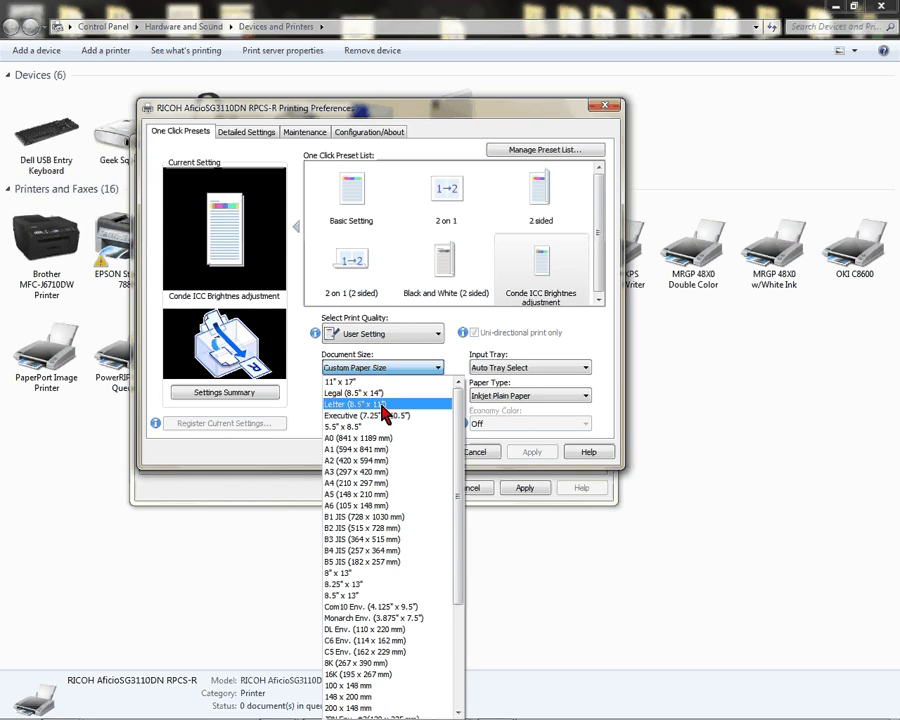
click(385, 405)
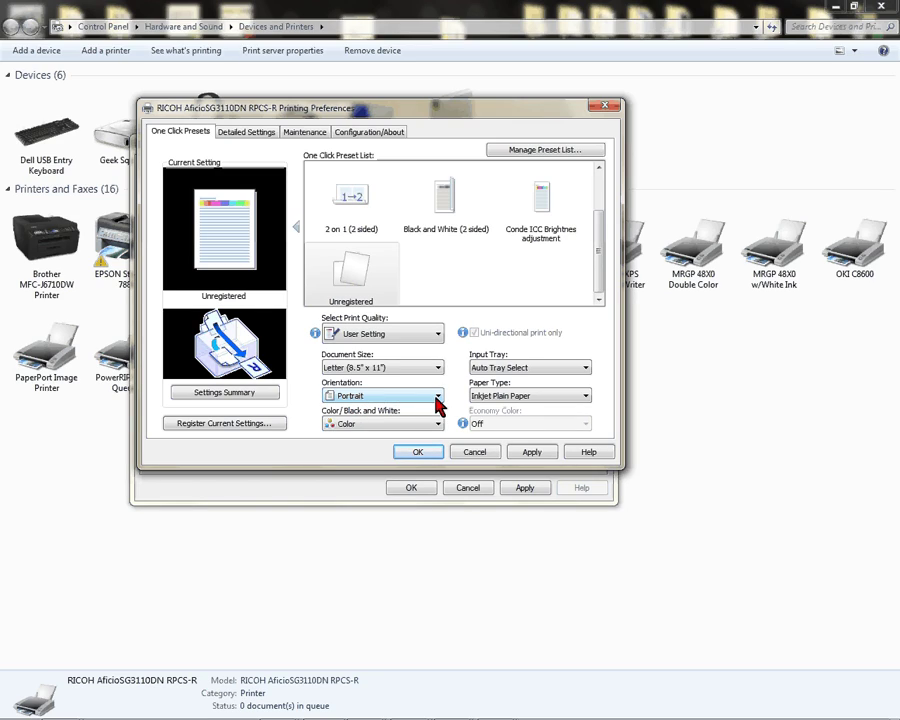
click(437, 398)
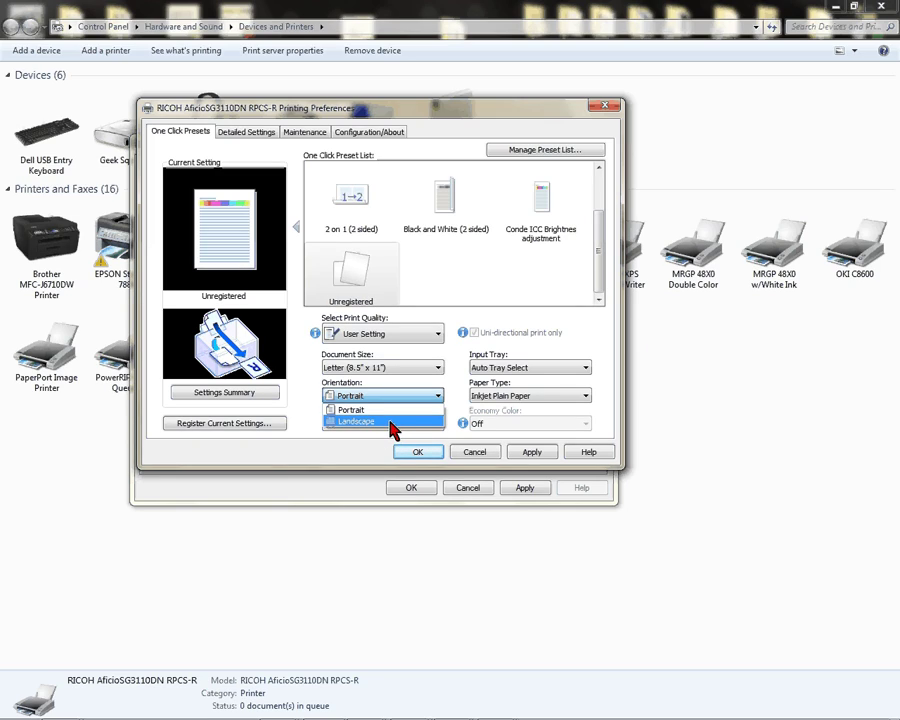
click(432, 396)
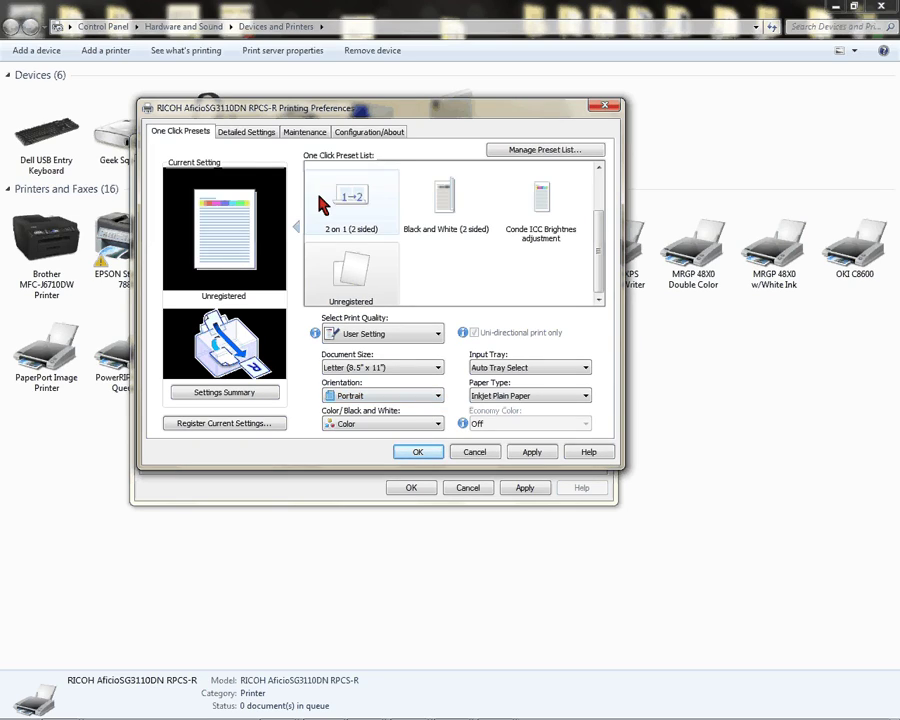
On Detailed Settings, review the Paper and Edit menus, keep Printable Area at Maximum, then show Finishing.
click(248, 134)
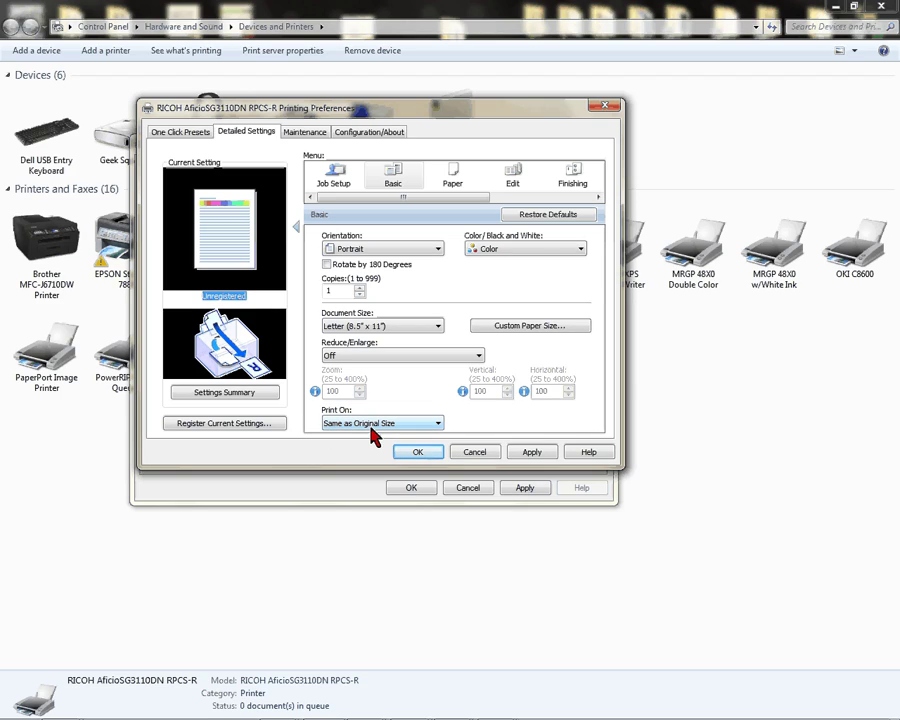
click(600, 197)
click(425, 178)
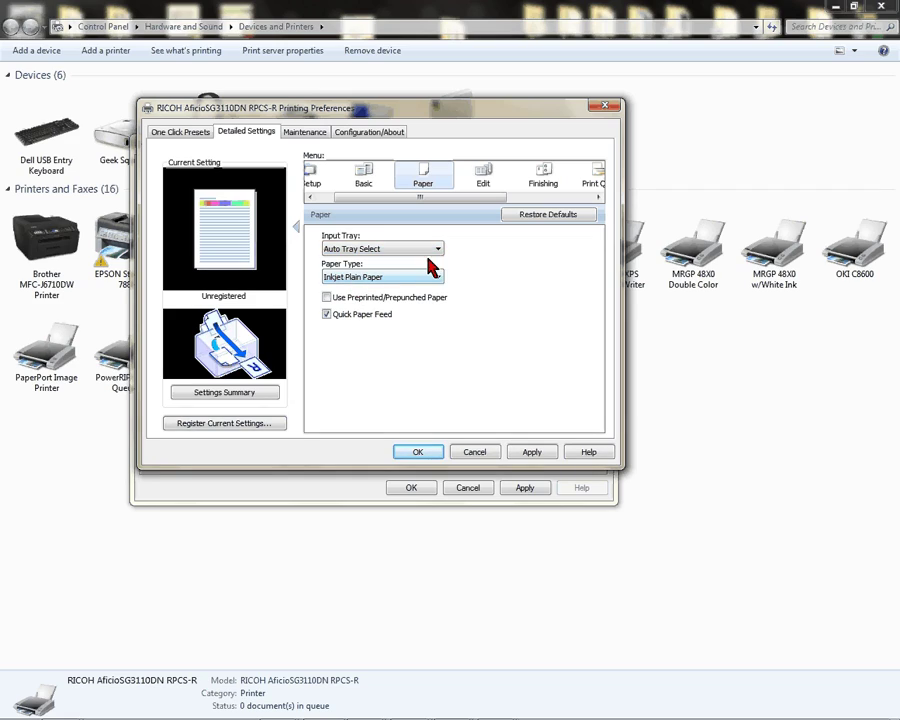
click(484, 182)
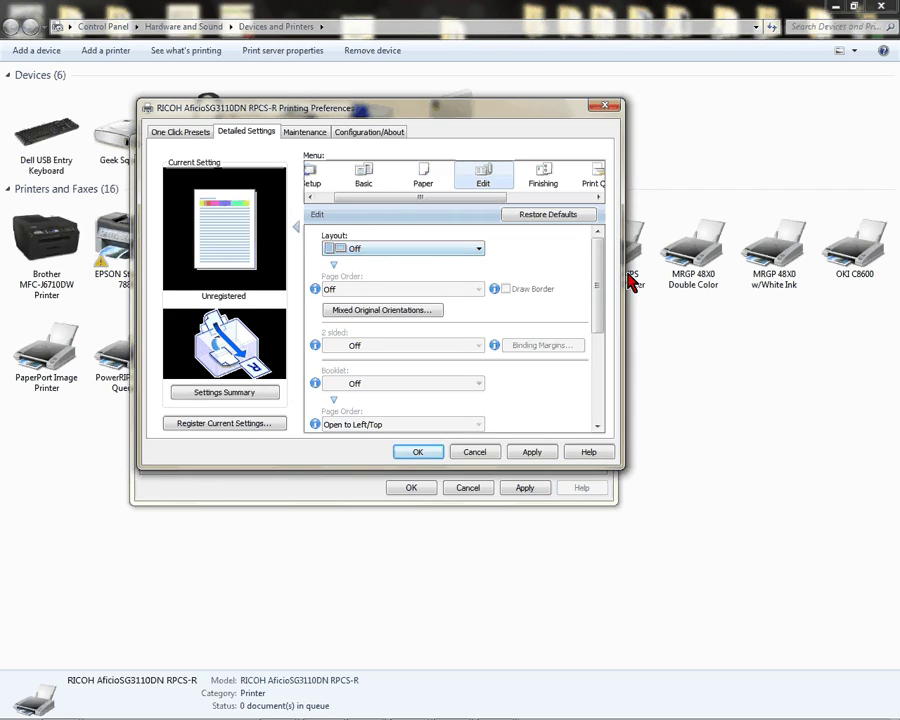
drag(598, 255, 603, 374)
click(326, 418)
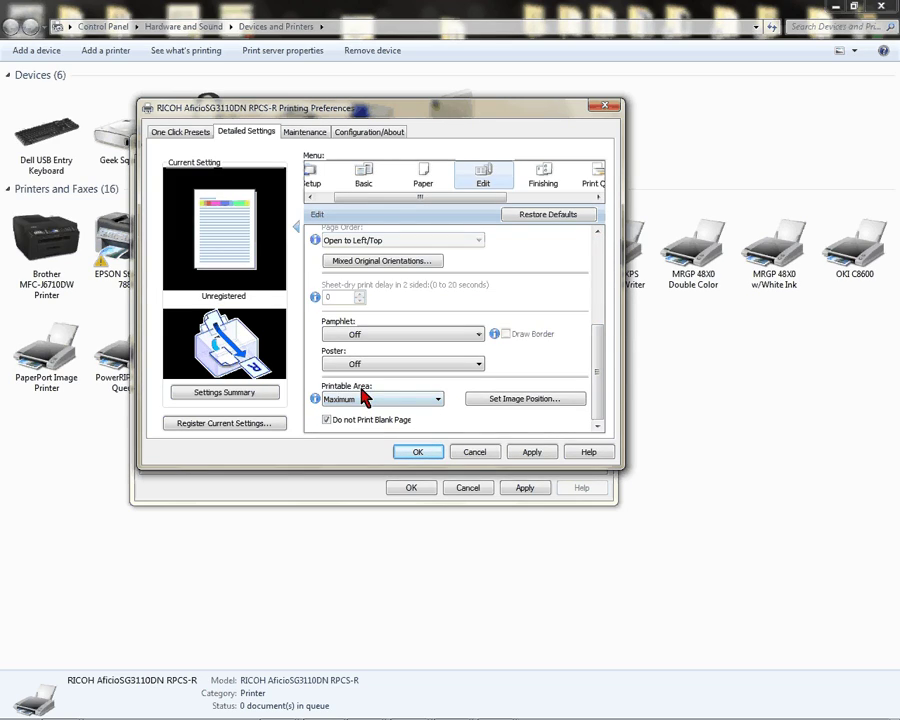
click(394, 405)
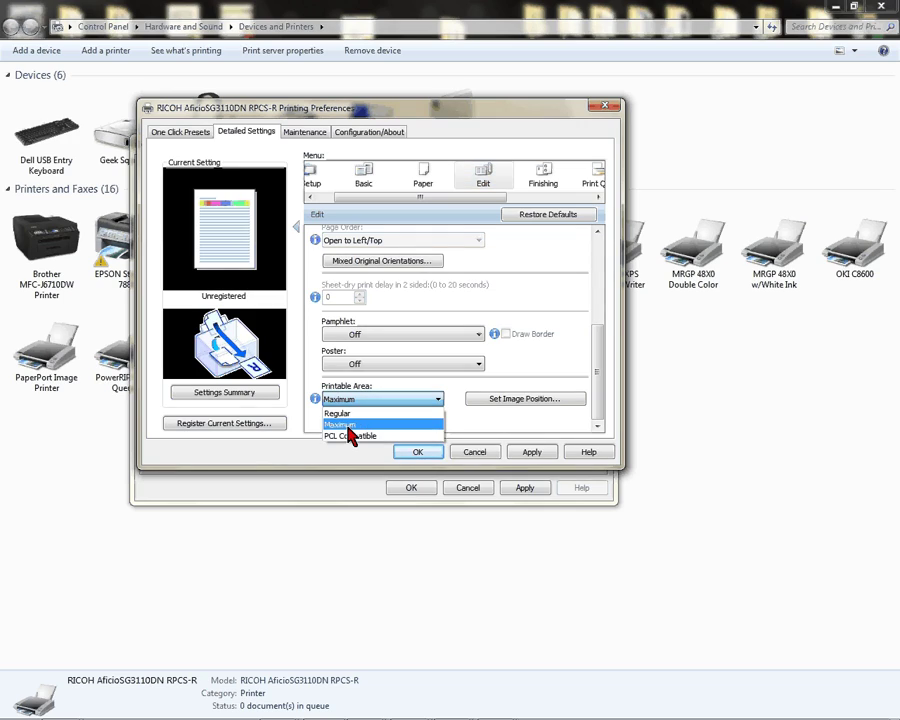
click(357, 429)
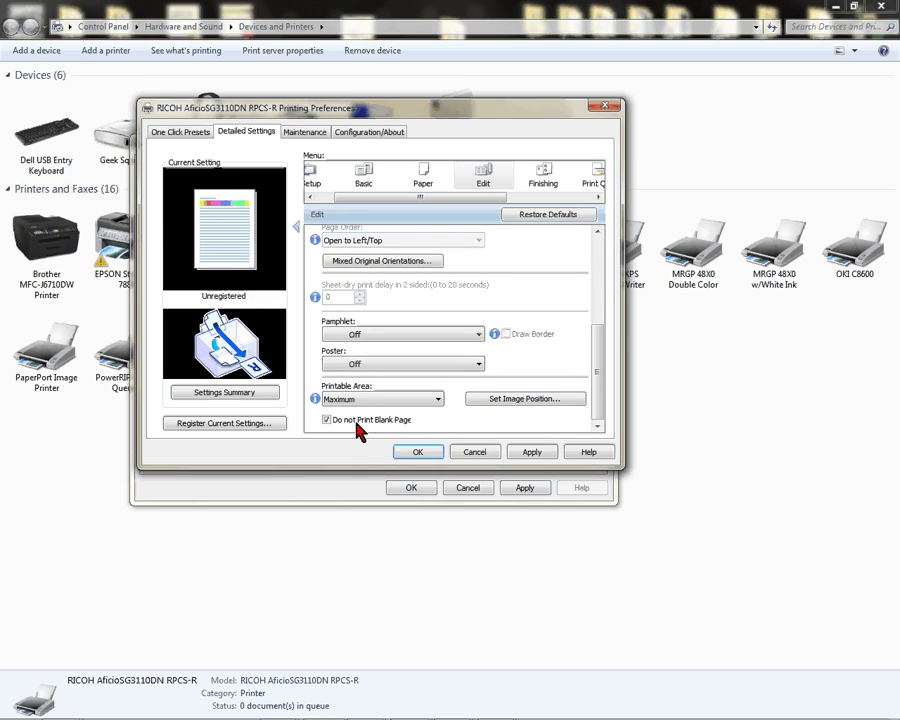
click(542, 180)
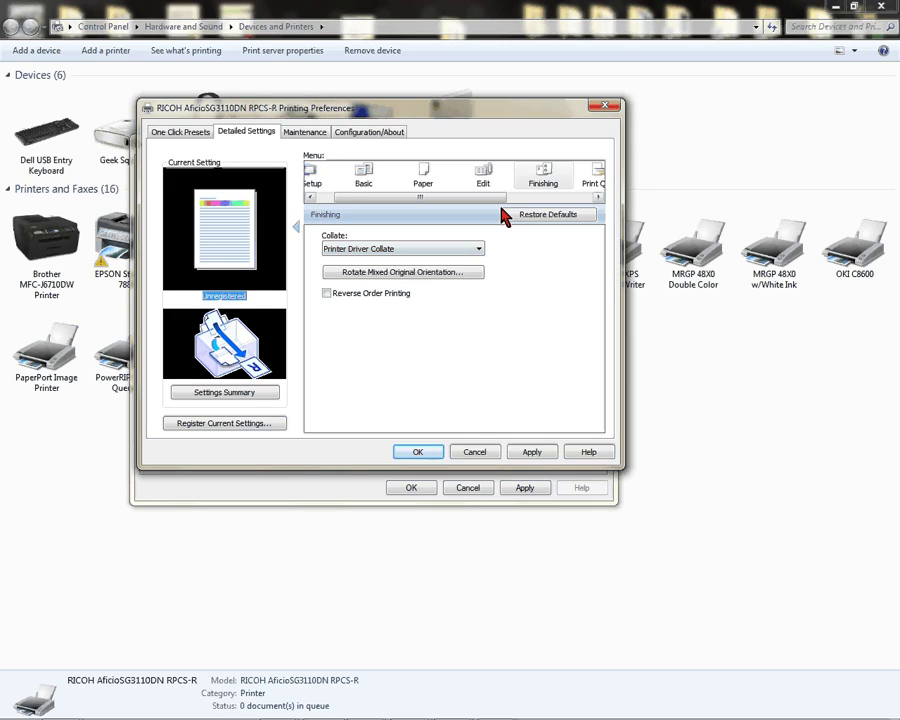
drag(504, 198, 576, 207)
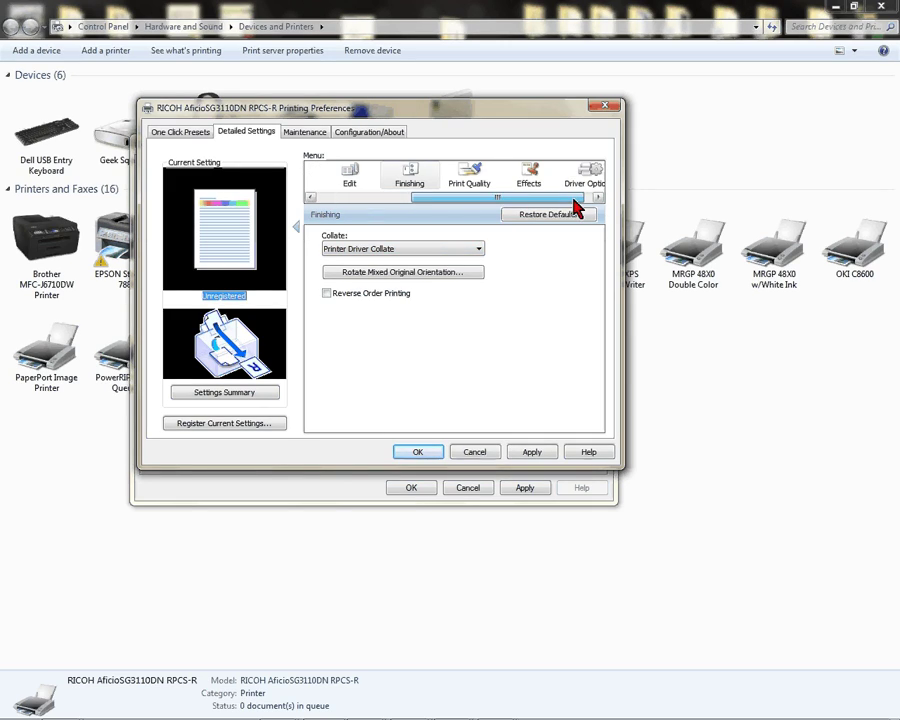
In Print Quality, set Color Profile to Use ICM with Color Profile Method By Printer Driver.
click(470, 187)
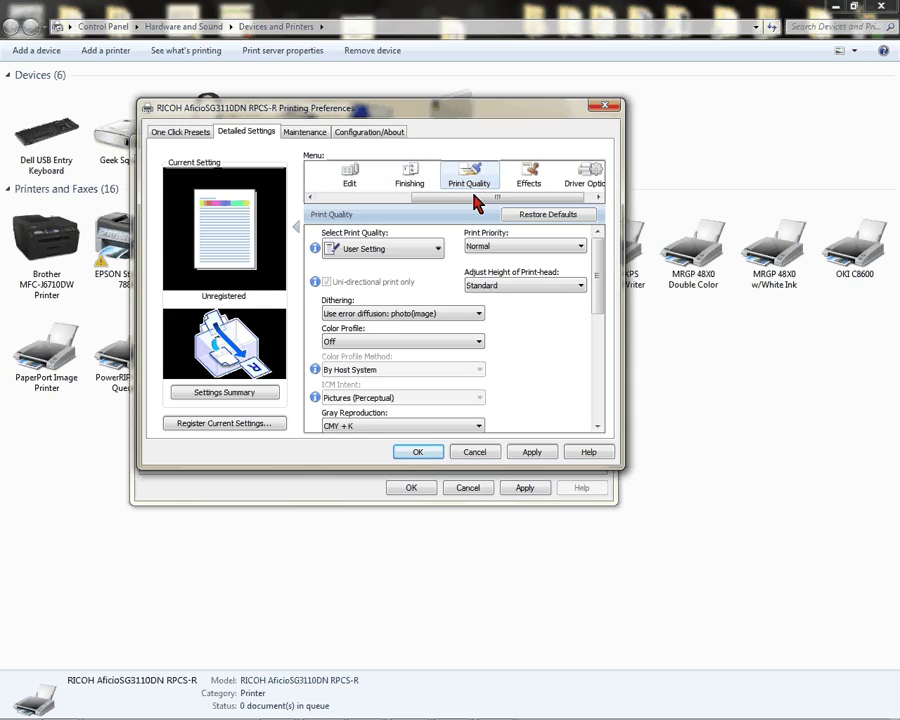
click(480, 344)
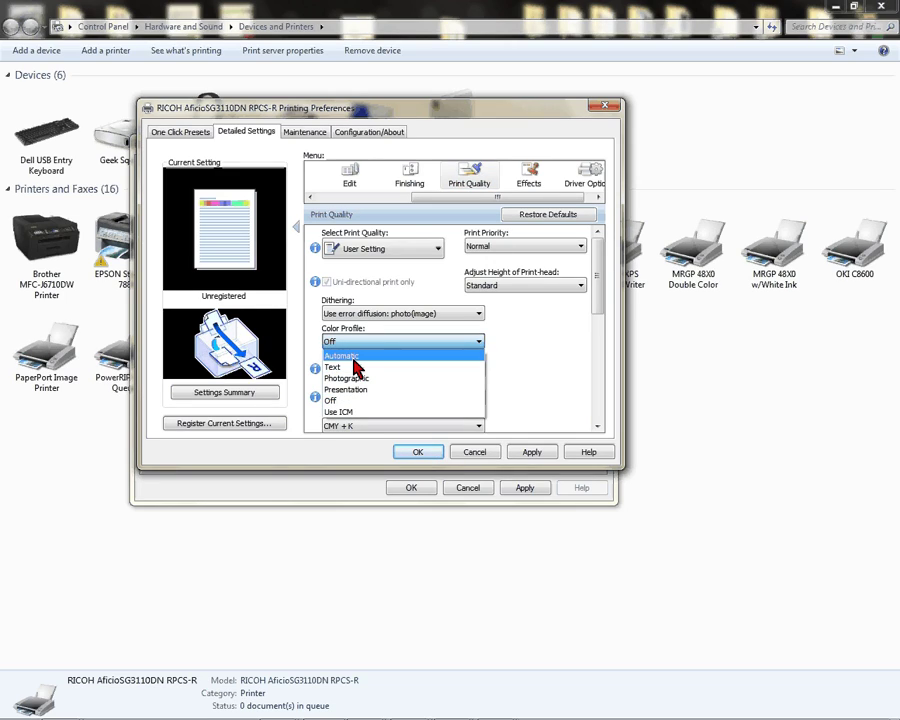
click(360, 411)
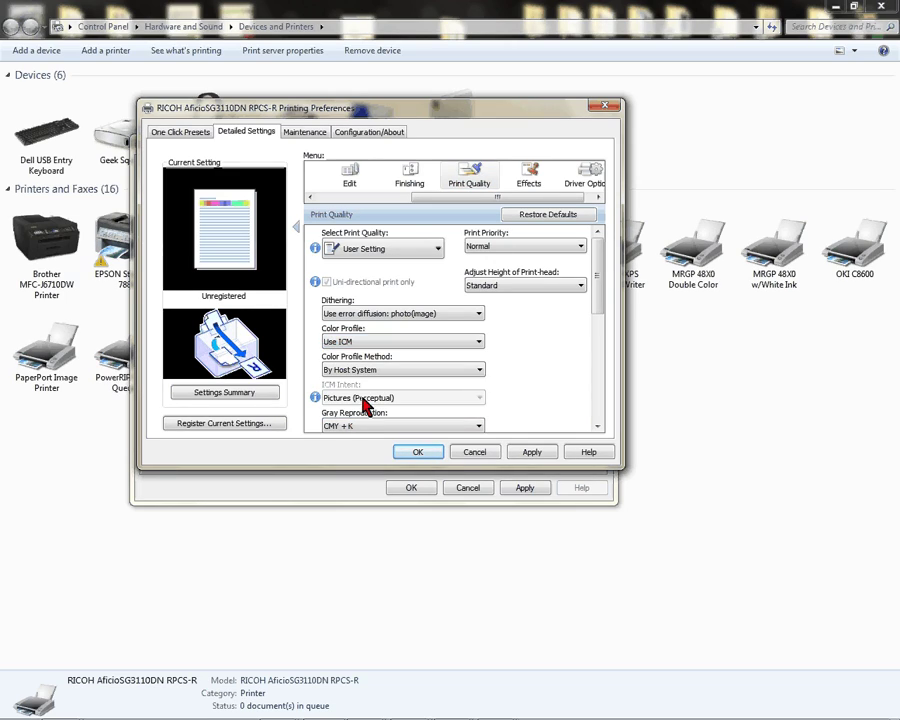
click(460, 370)
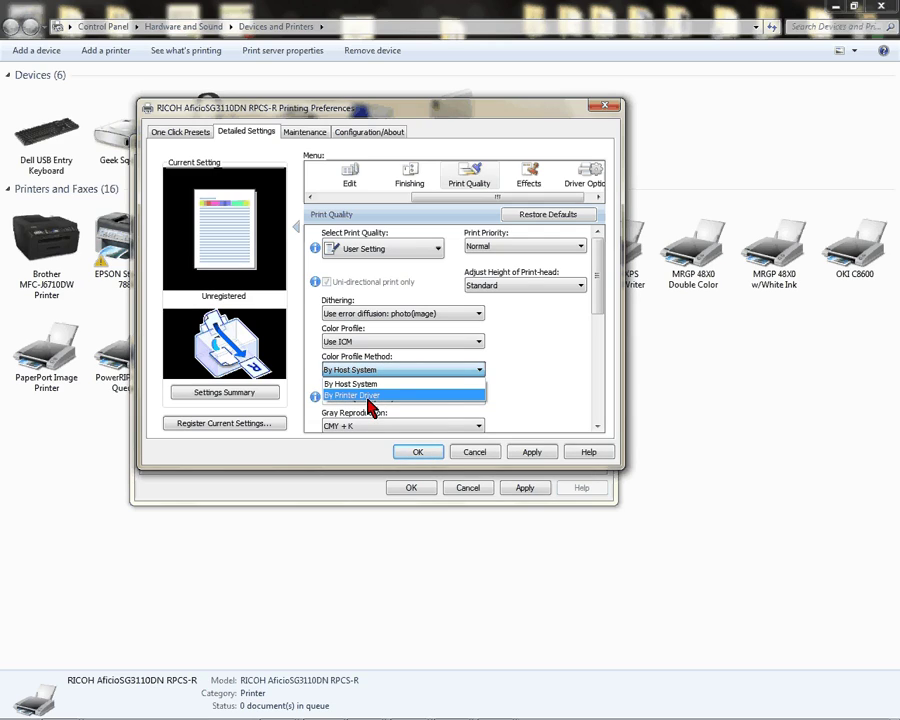
click(378, 394)
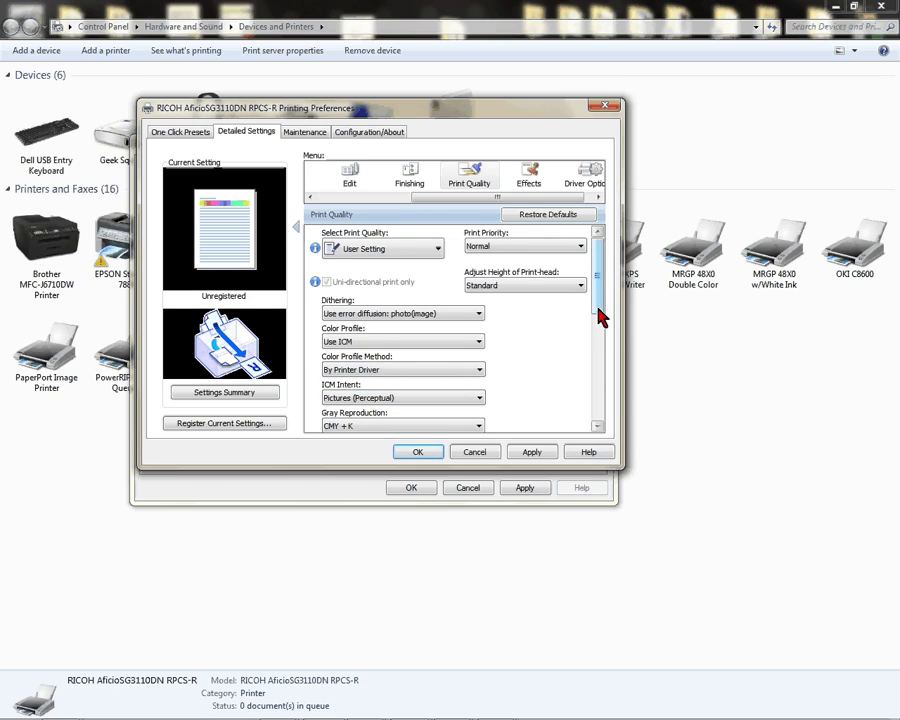
Keep Gray Reproduction at CMY + K and Vector/Raster at Raster, then view the Effects settings.
drag(597, 312, 540, 352)
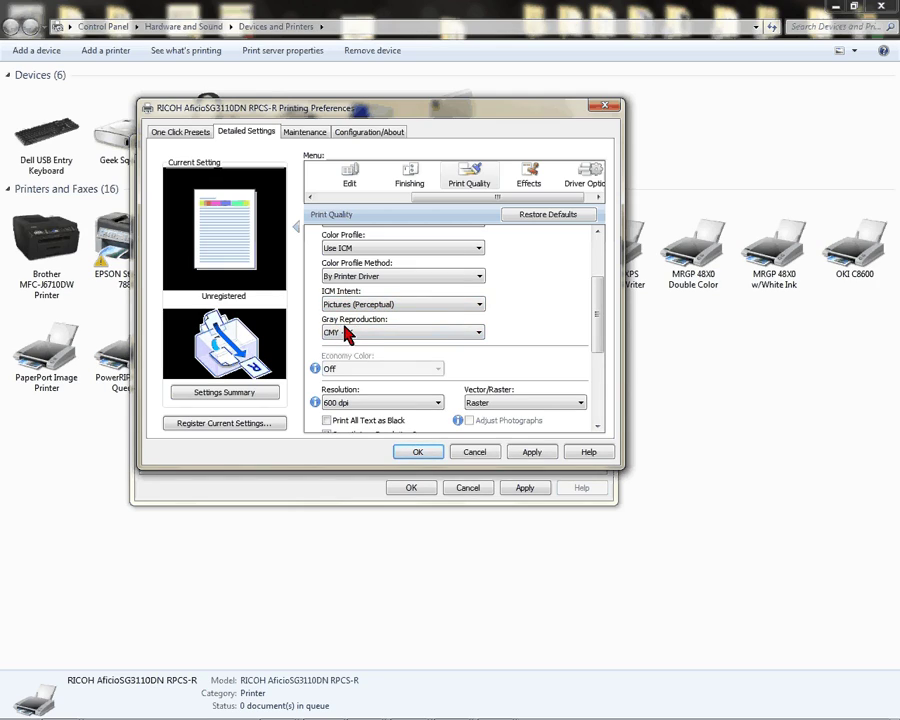
click(345, 335)
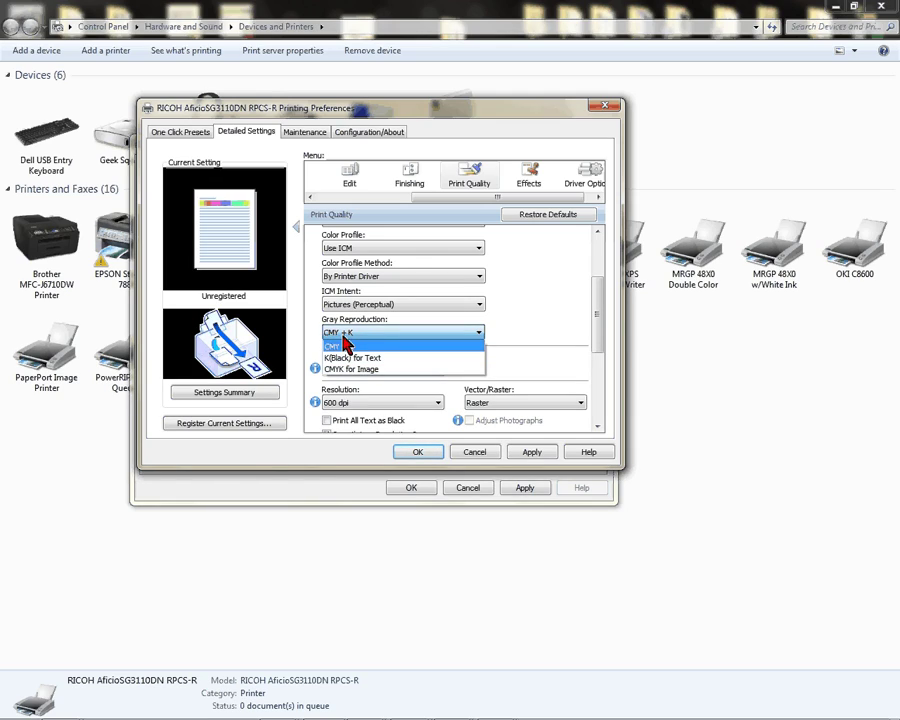
click(344, 344)
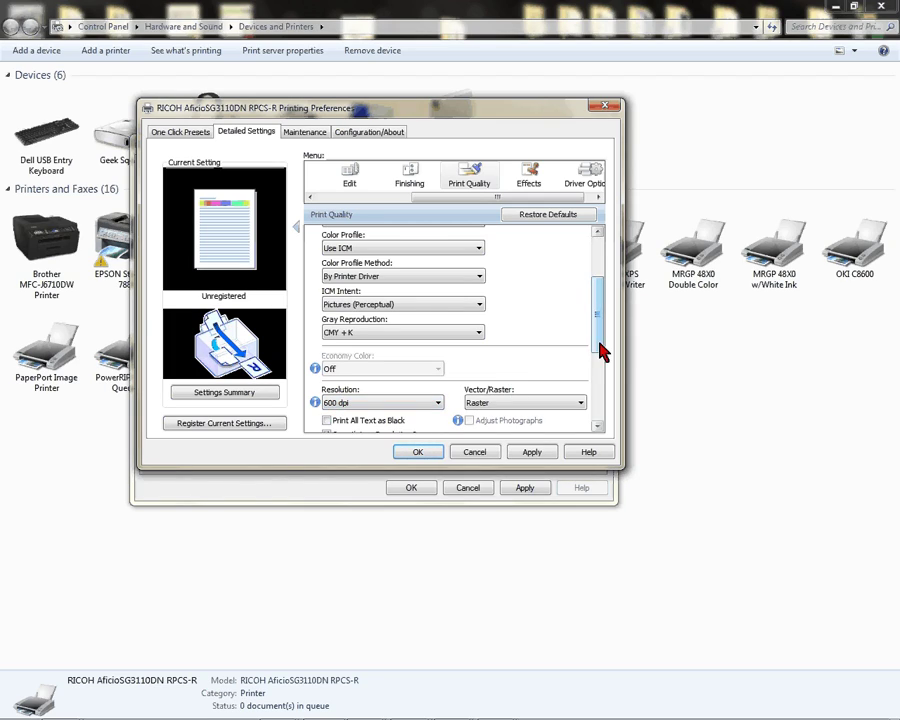
click(506, 403)
click(500, 427)
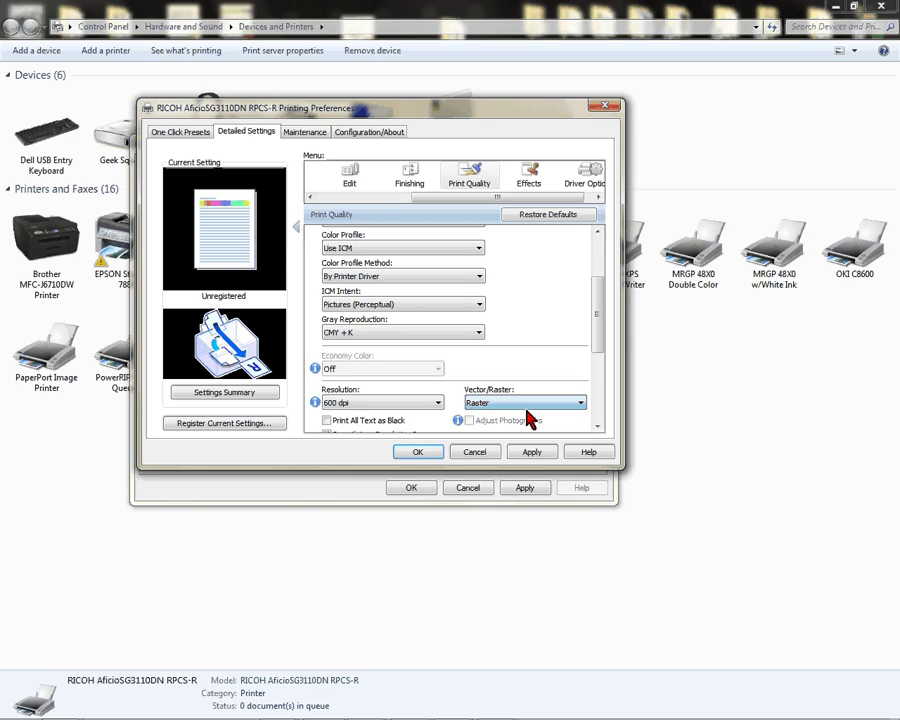
scroll(595, 356, down, 5)
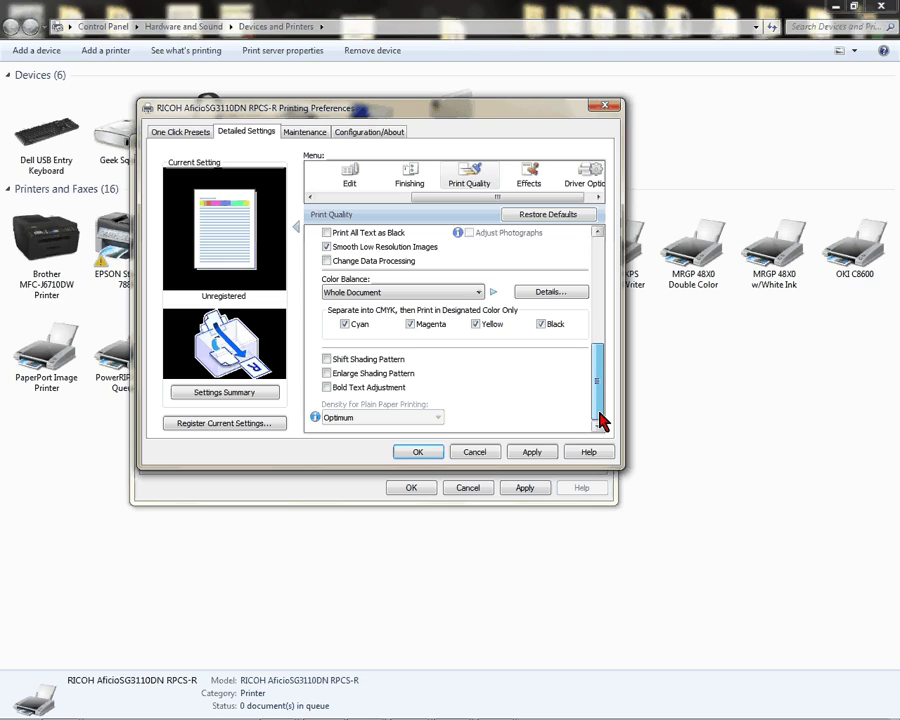
click(530, 180)
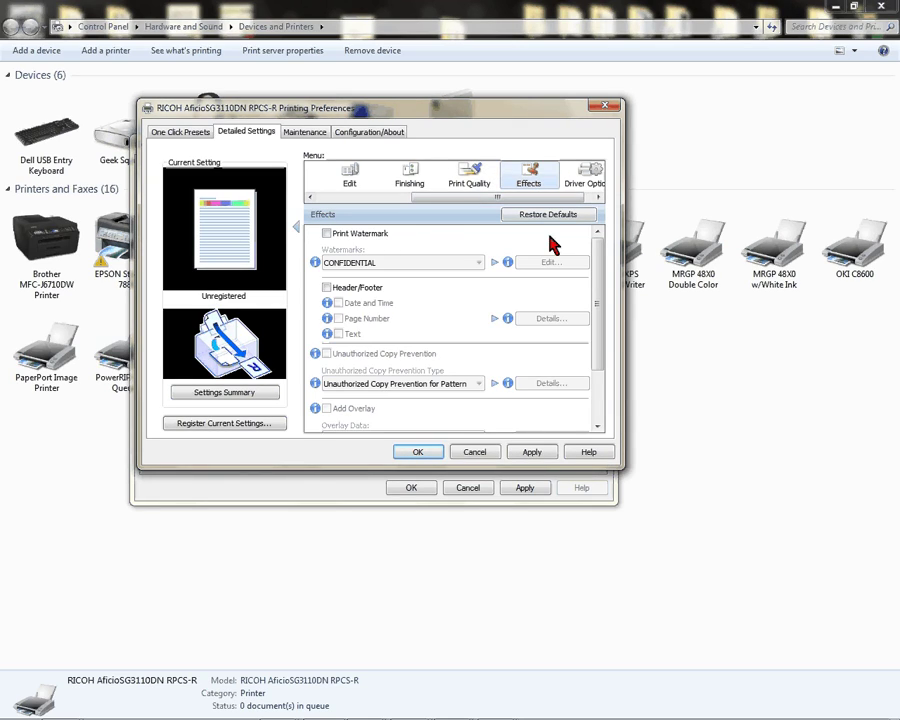
click(598, 199)
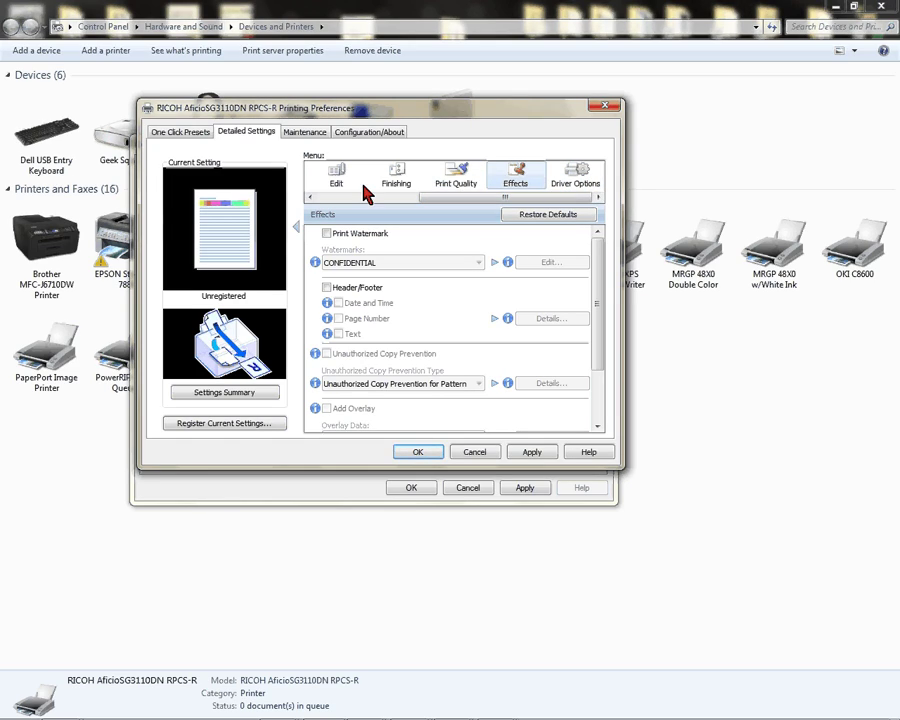
Register the current RICOH settings under the One Click Preset Name 'Conde Photo'.
click(200, 425)
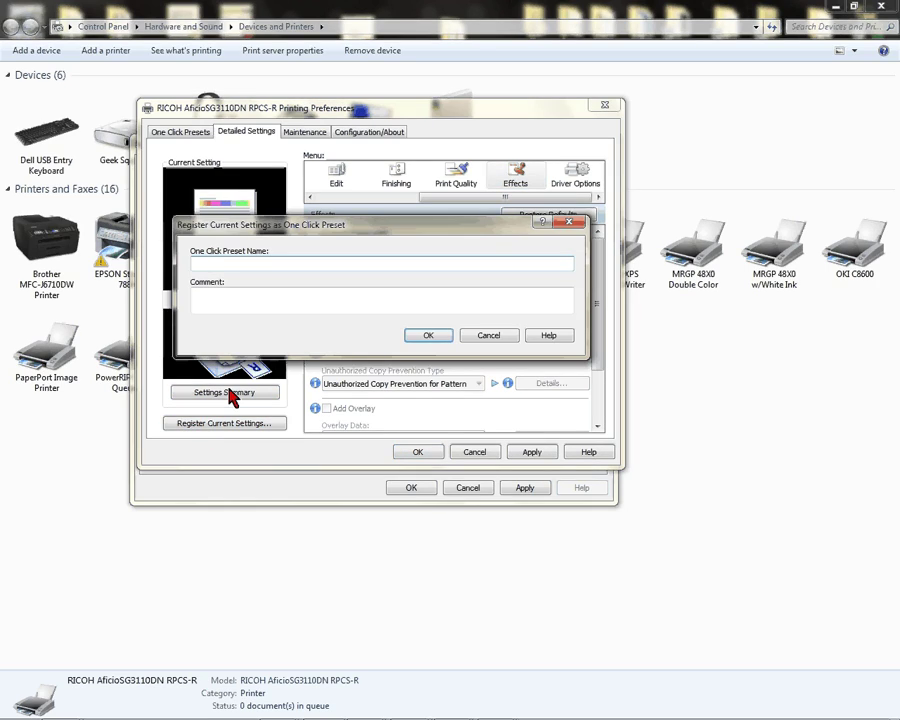
text(Conde Photo)
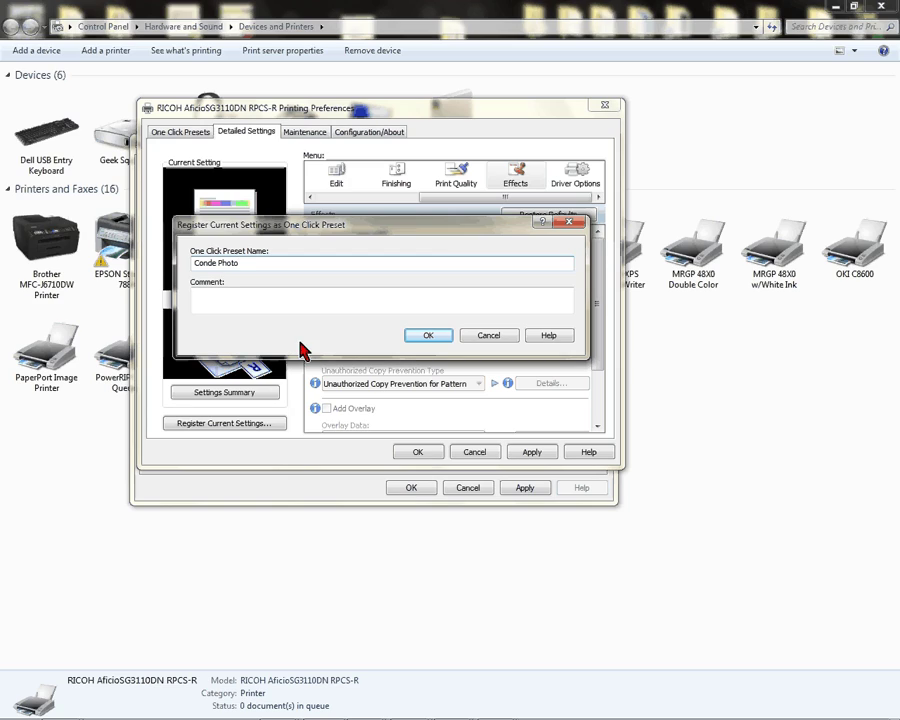
click(432, 336)
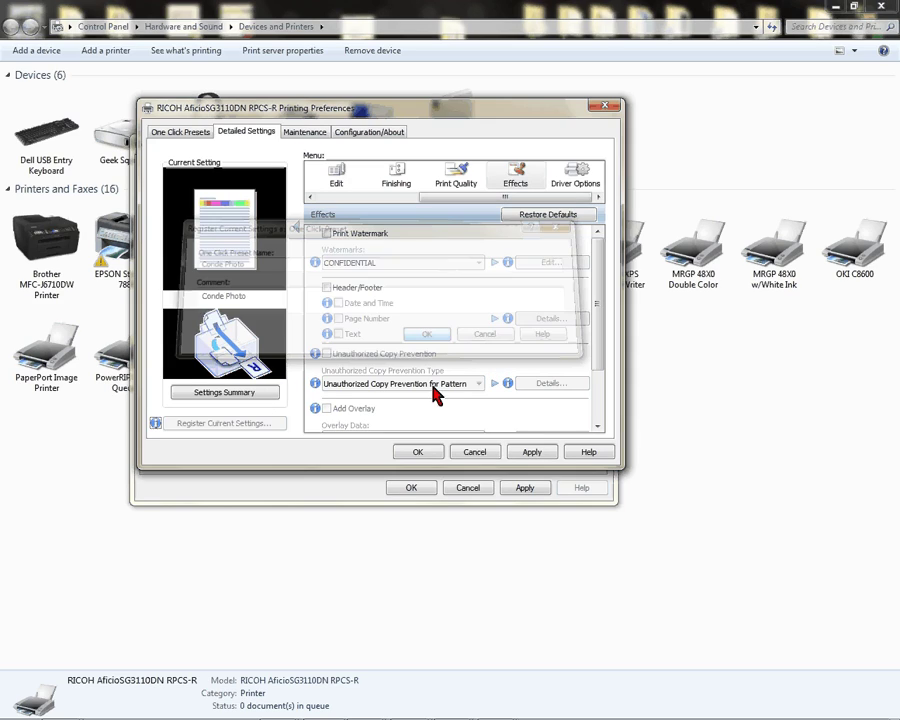
Select and apply the Conde Photo one-click preset in the RICOH printing preferences.
click(174, 137)
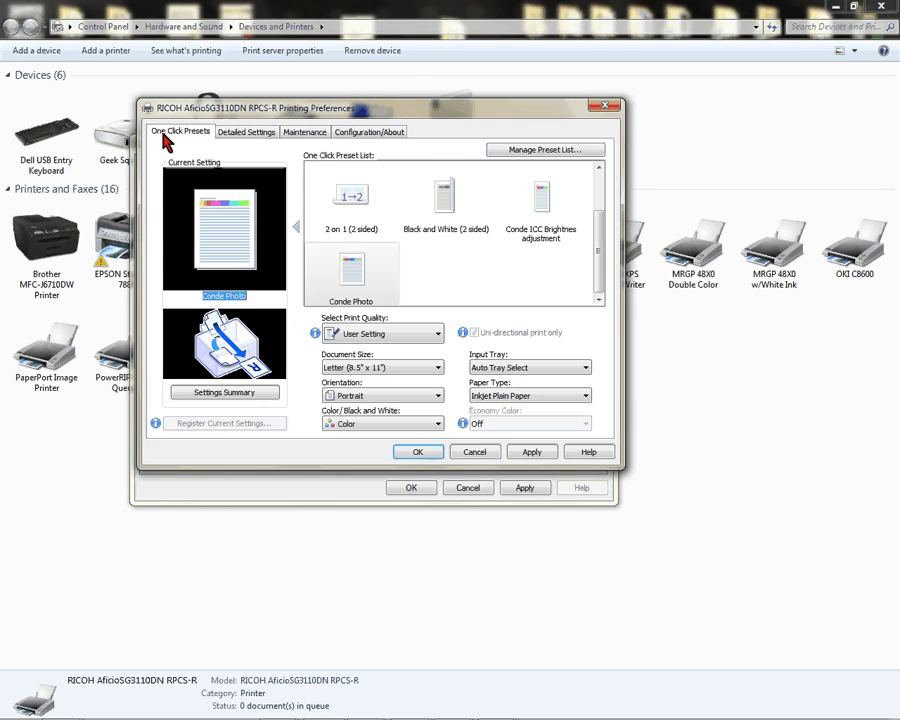
click(351, 282)
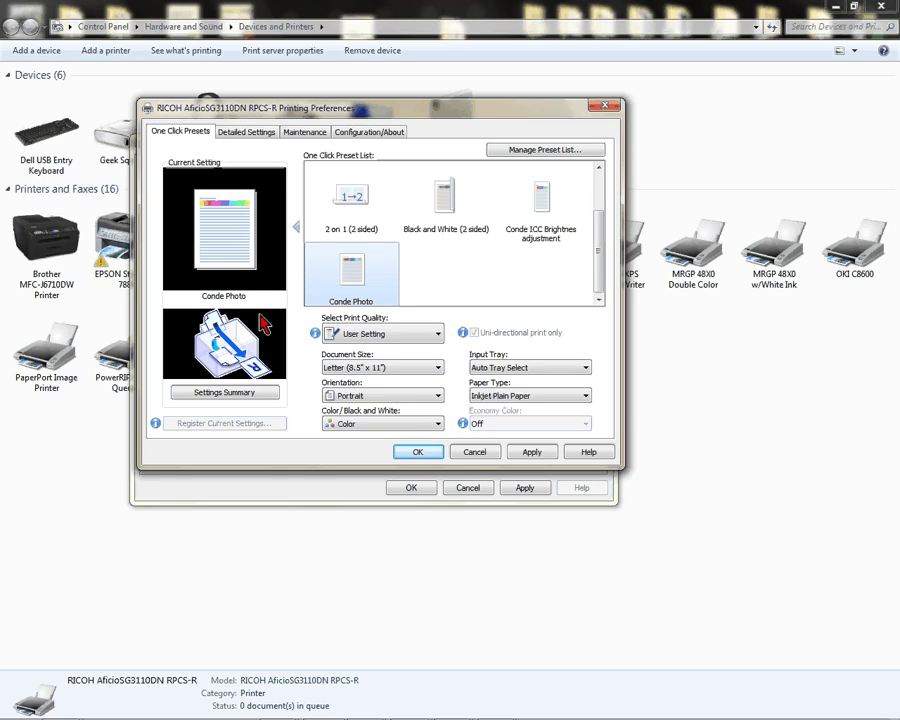
click(531, 452)
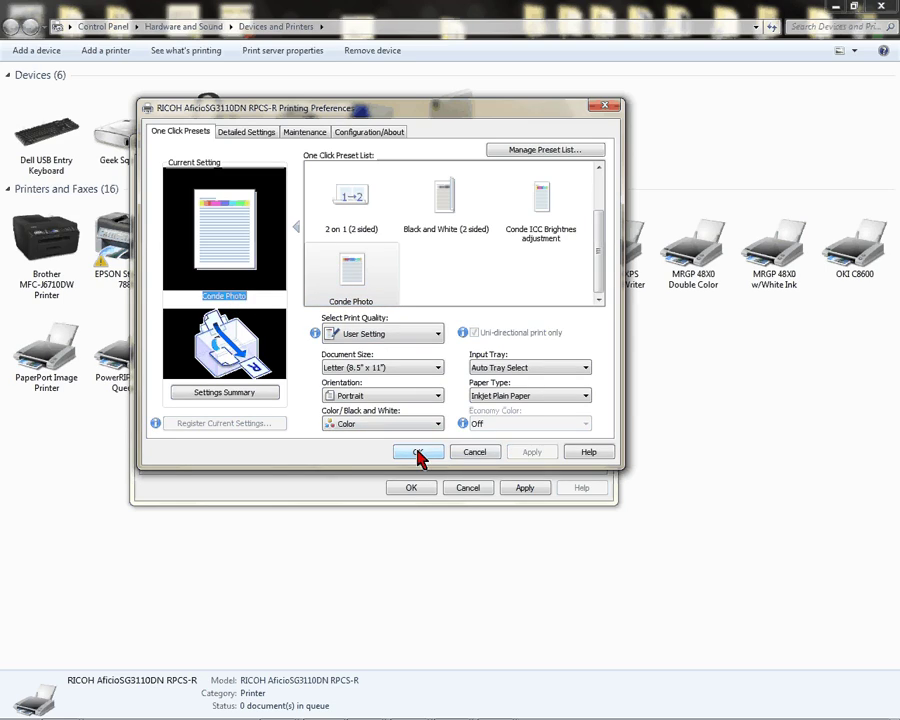
click(420, 456)
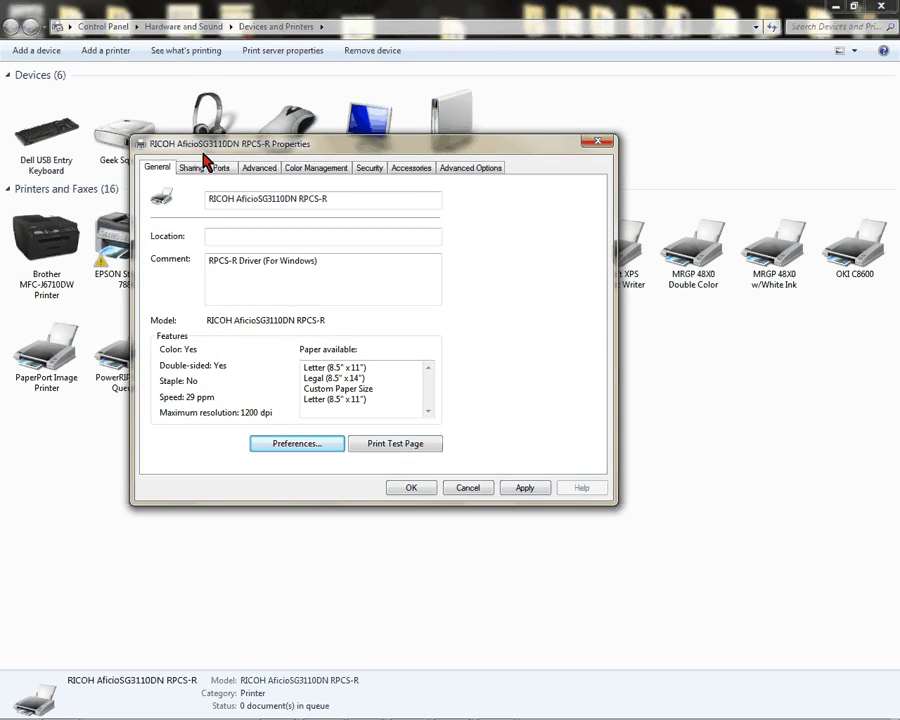
Confirm the RICOH printer properties and close the Devices and Printers window.
click(523, 488)
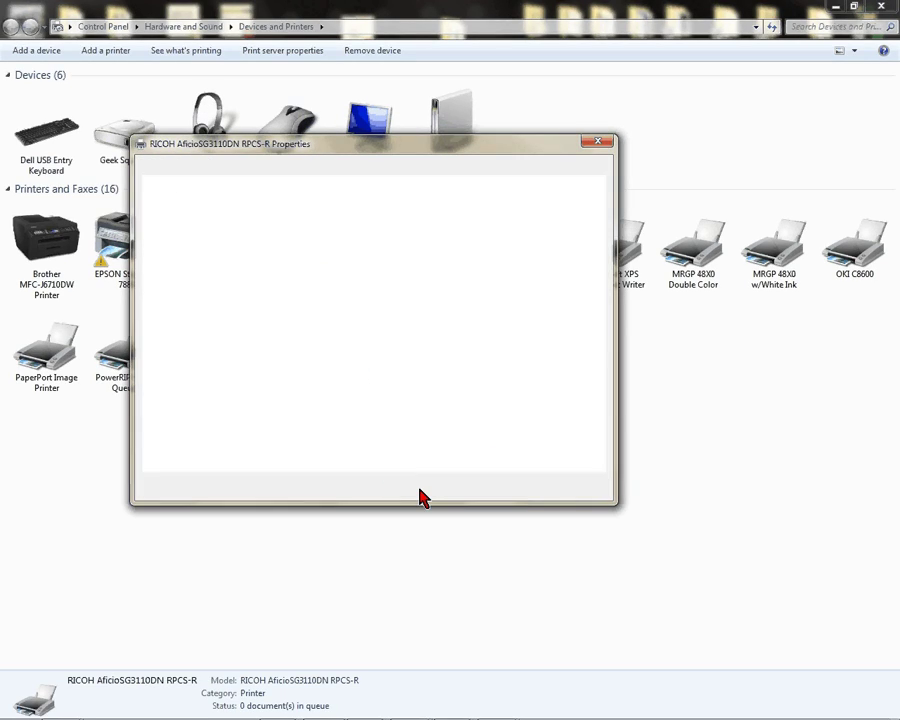
click(419, 489)
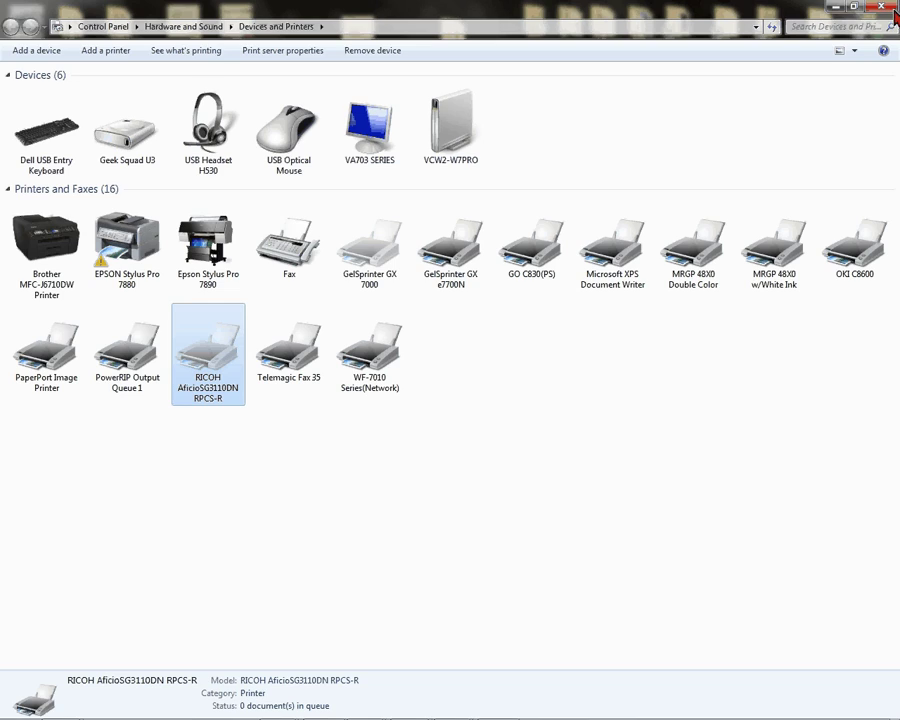
key(alt+F4)
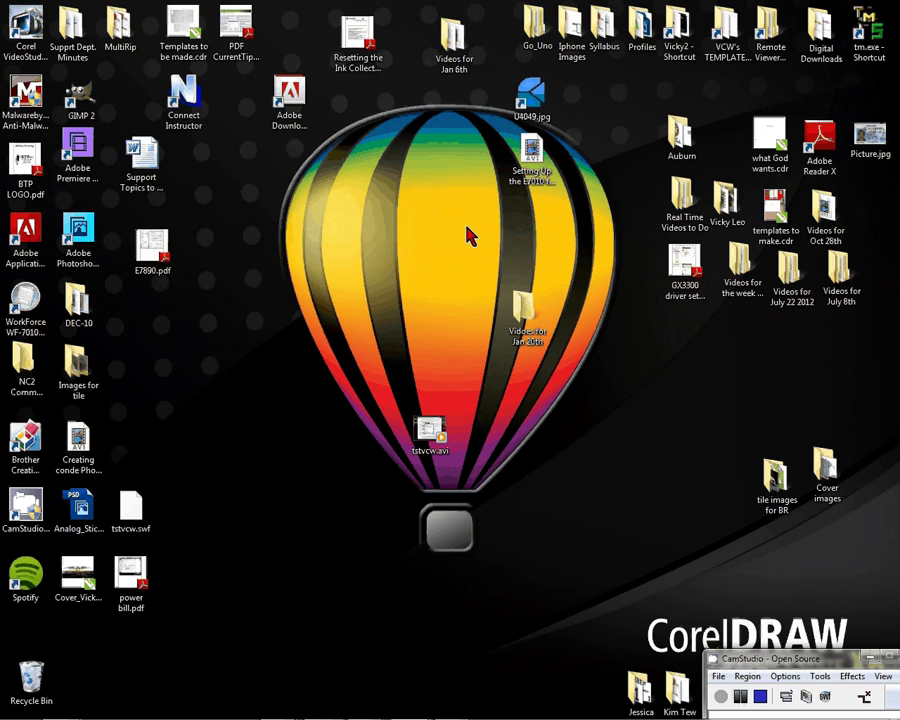